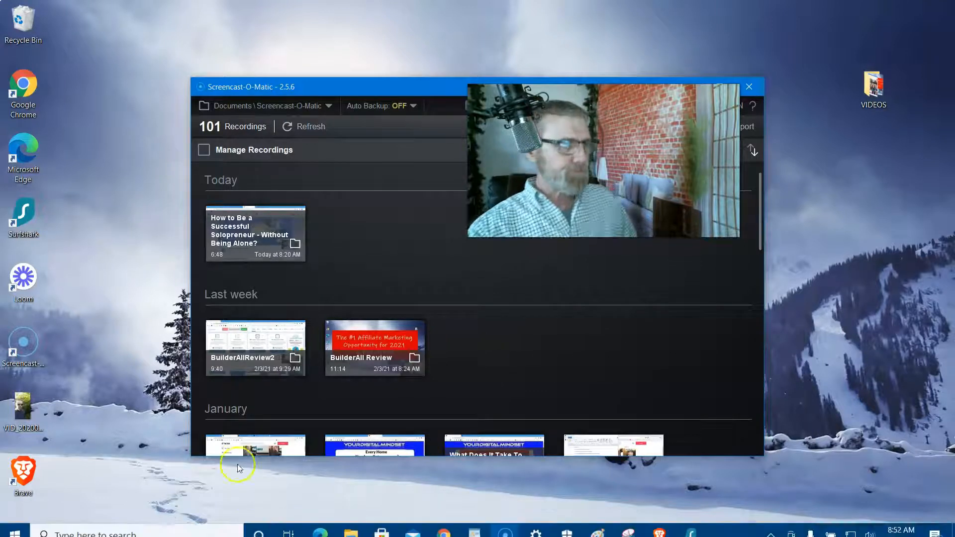
Step: Open the recording "How to Be a Successful Solopreneur - Without Being Alone?" for editing in a maximized window
{"action": "left_click", "coordinate": [4, 396]}
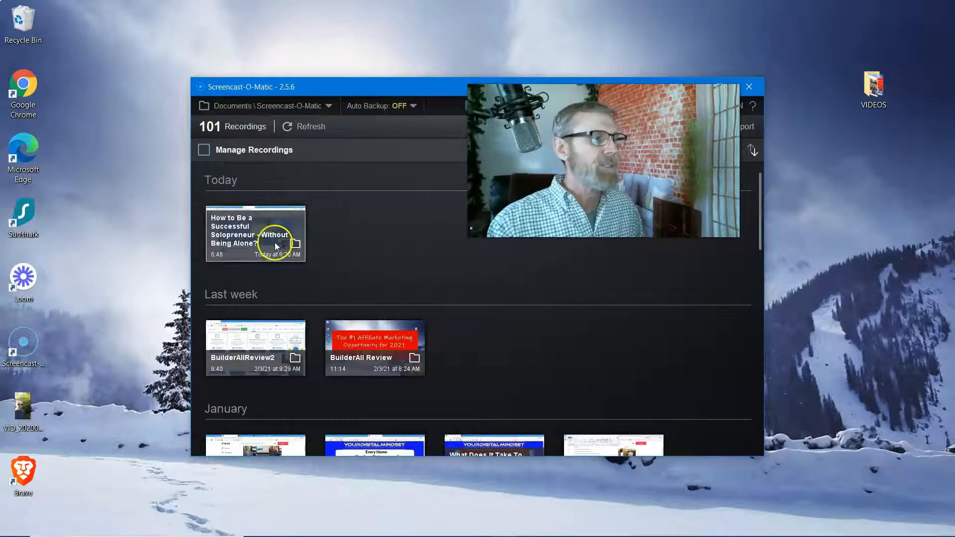
{"action": "mouse_move", "coordinate": [273, 243]}
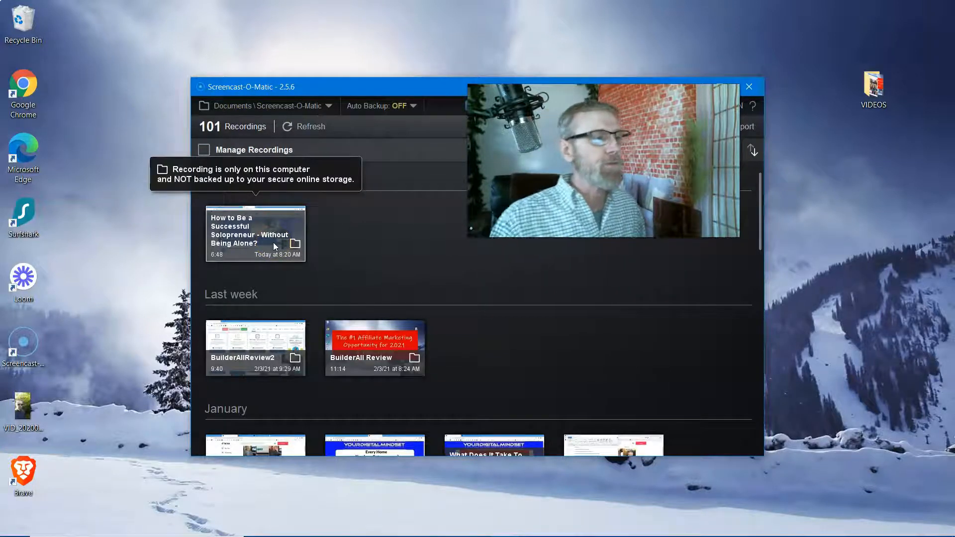
{"action": "left_click", "coordinate": [273, 243]}
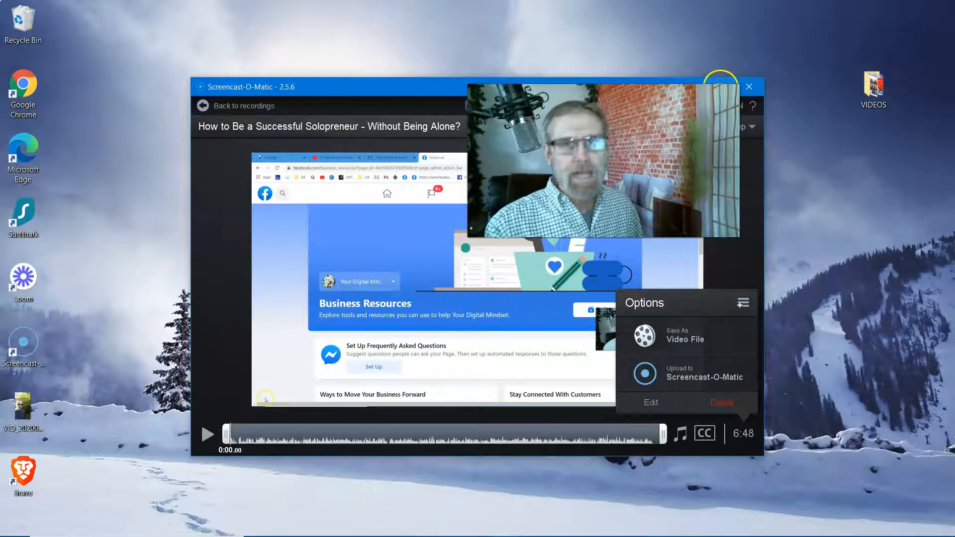
{"action": "left_click", "coordinate": [721, 86]}
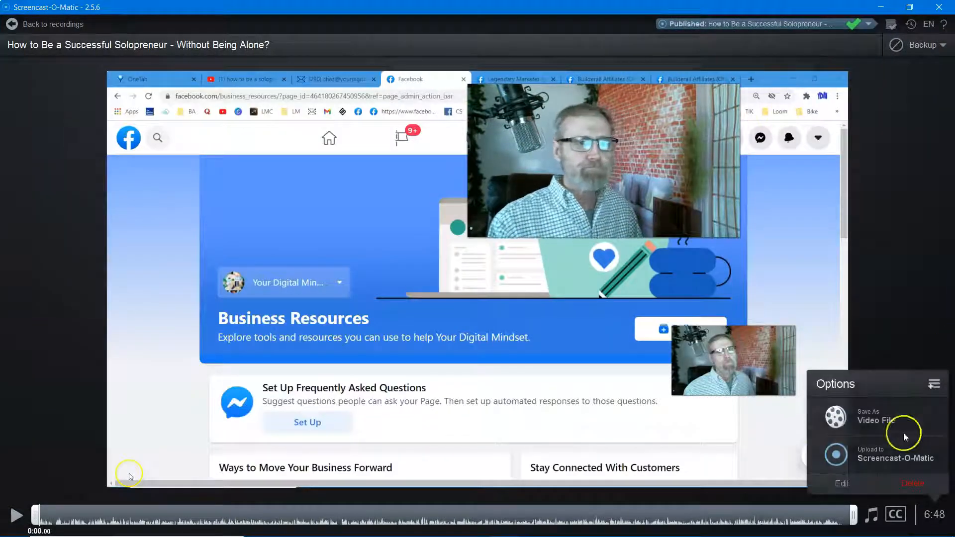
{"action": "left_click", "coordinate": [842, 484]}
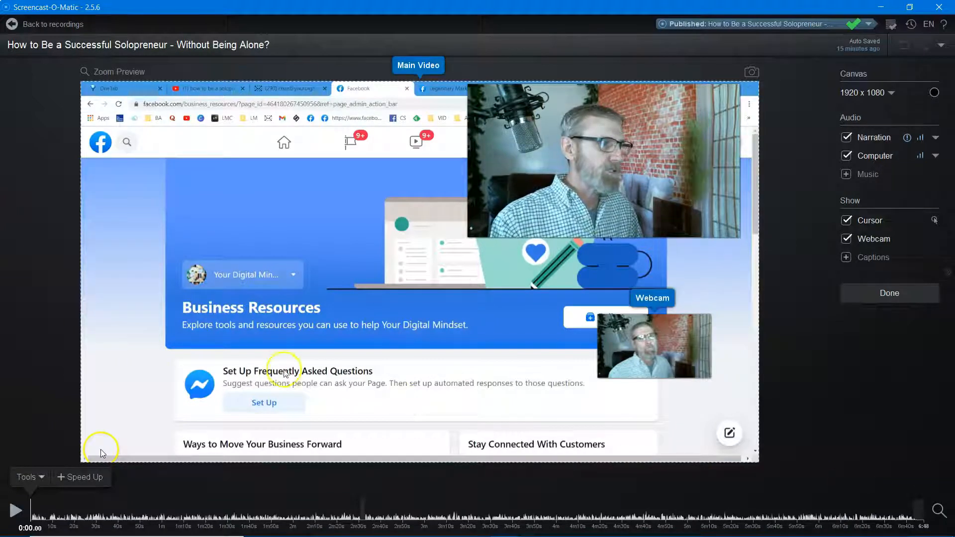
Step: Zoom in on the timeline and play the recording from the start, pausing at about 7.6 seconds
{"action": "left_click", "coordinate": [938, 509]}
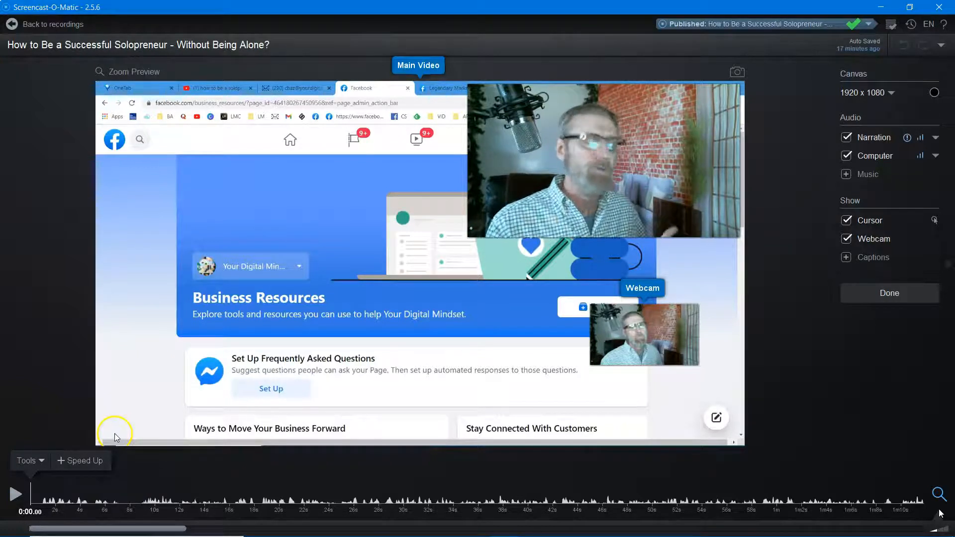
{"action": "mouse_move", "coordinate": [939, 535]}
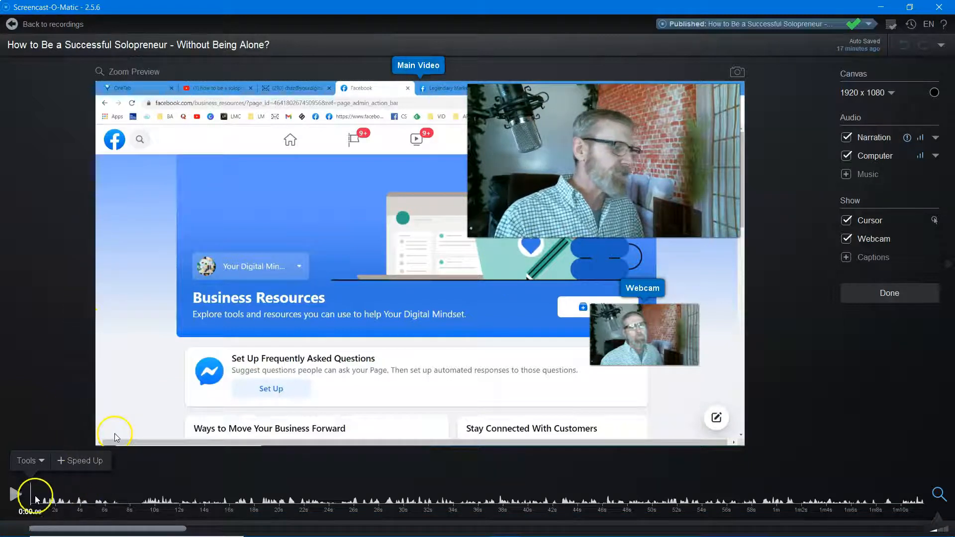
{"action": "left_click", "coordinate": [18, 494]}
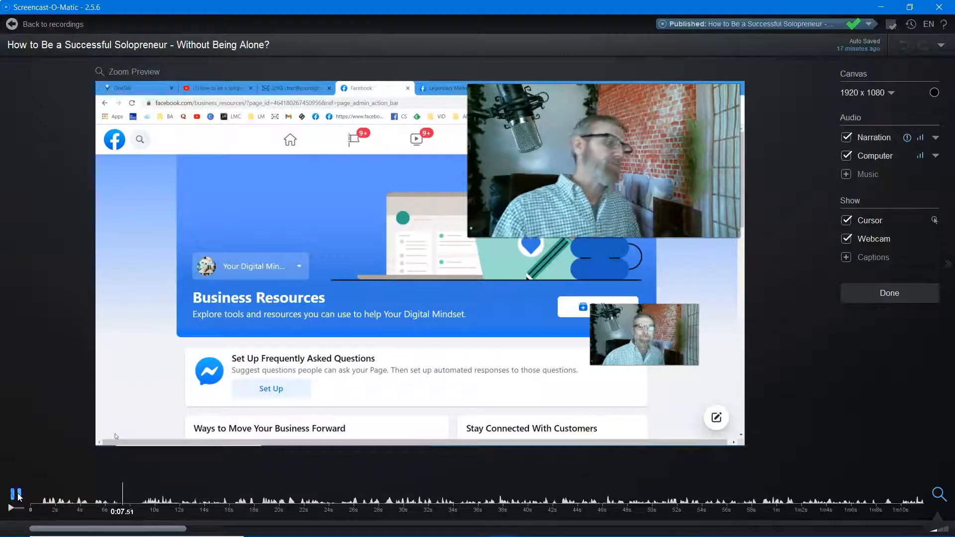
{"action": "left_click", "coordinate": [16, 494]}
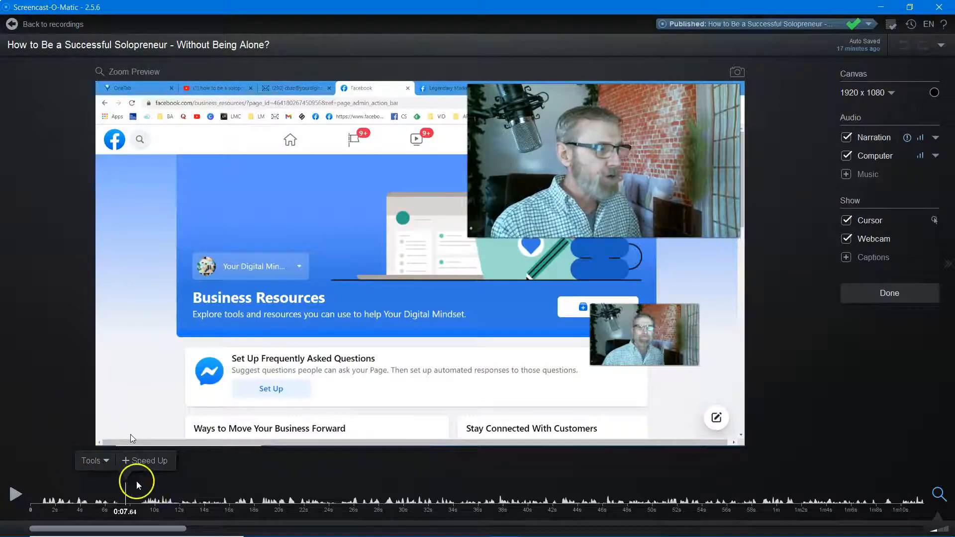
Step: Start a video insert at 0:07.64 and preview the recent clip YDM NO SOUND (2).mp4 as the source
{"action": "left_click", "coordinate": [99, 463]}
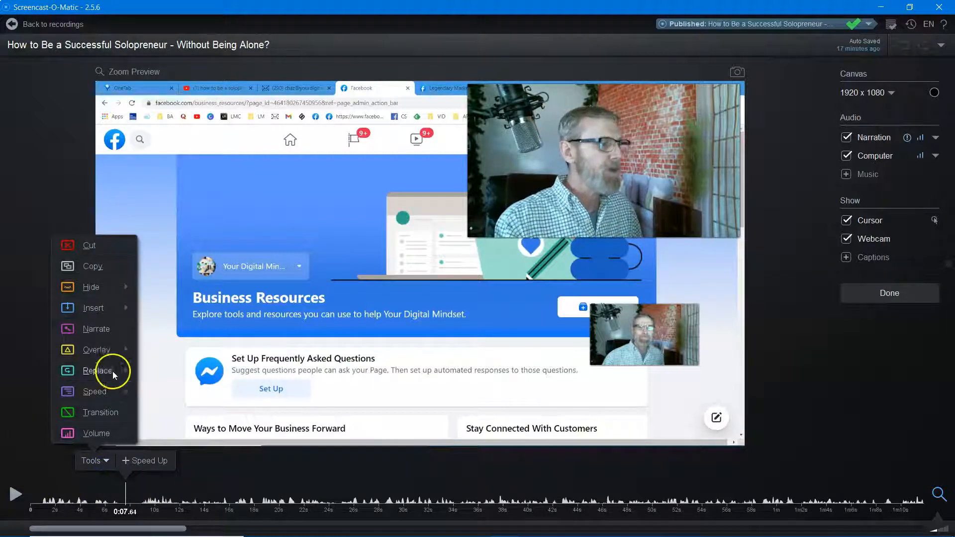
{"action": "mouse_move", "coordinate": [118, 306]}
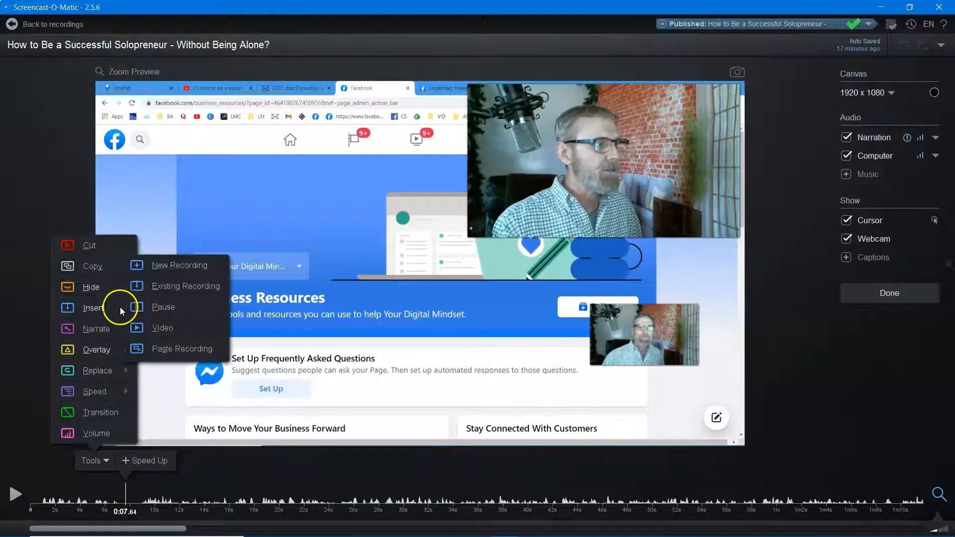
{"action": "left_click", "coordinate": [161, 327]}
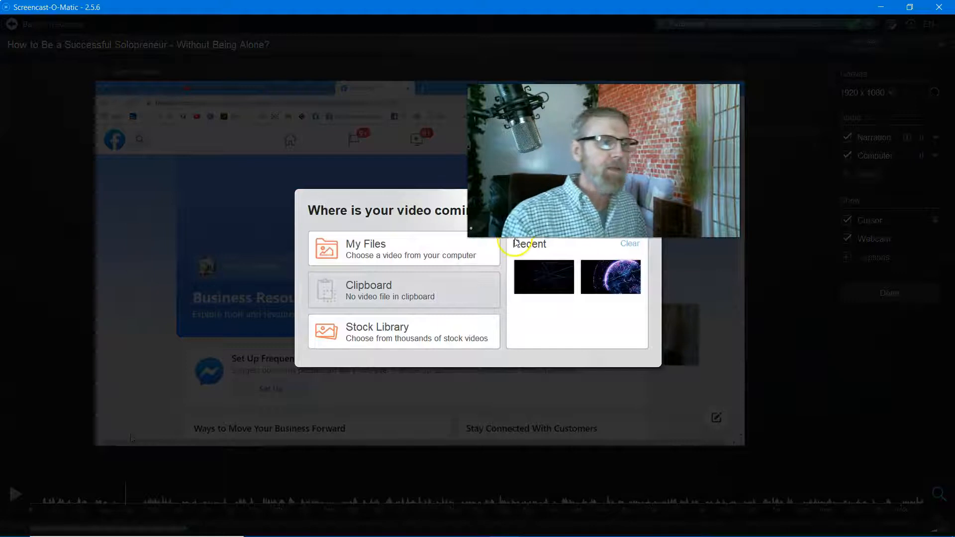
{"action": "mouse_move", "coordinate": [547, 273]}
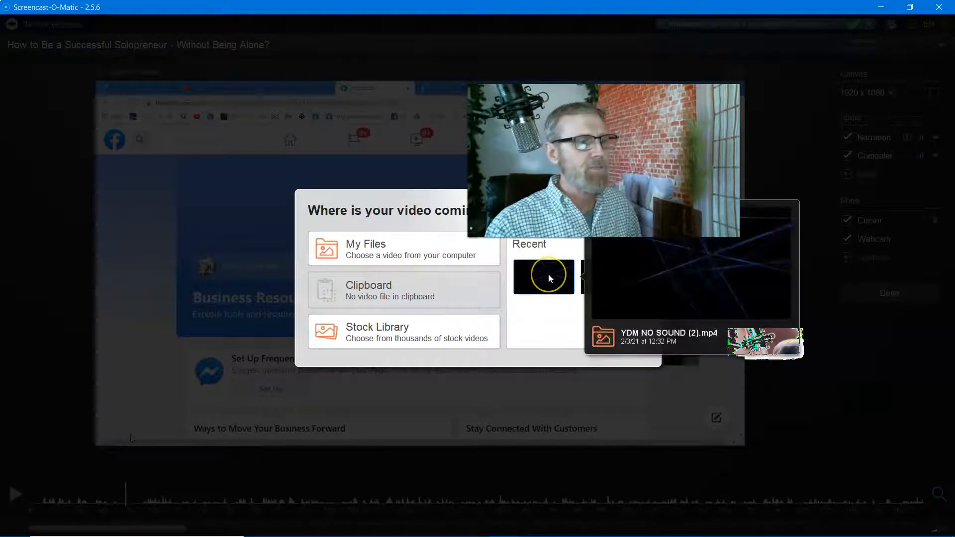
Step: Switch to Chrome and look through the Flixpress home page down to its video template categories
{"action": "left_click", "coordinate": [880, 10]}
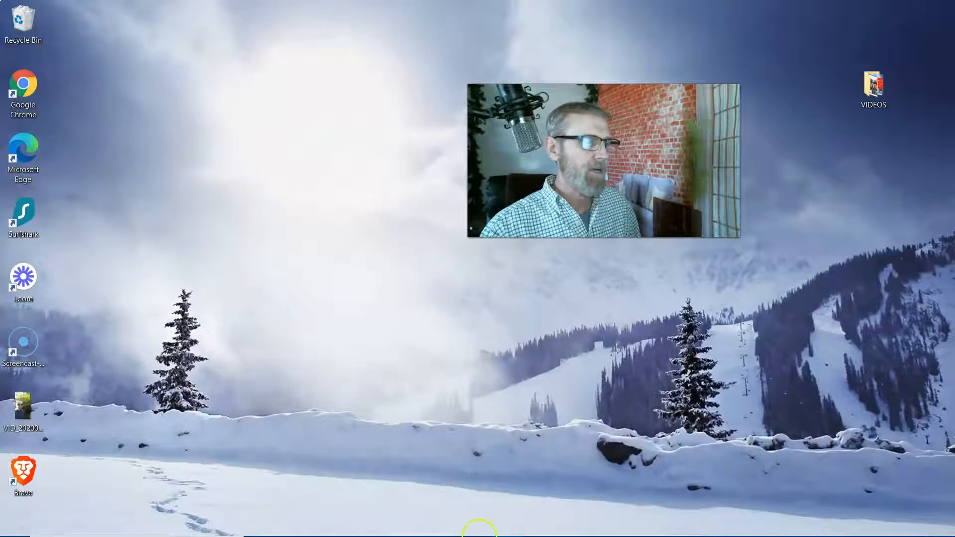
{"action": "mouse_move", "coordinate": [446, 528]}
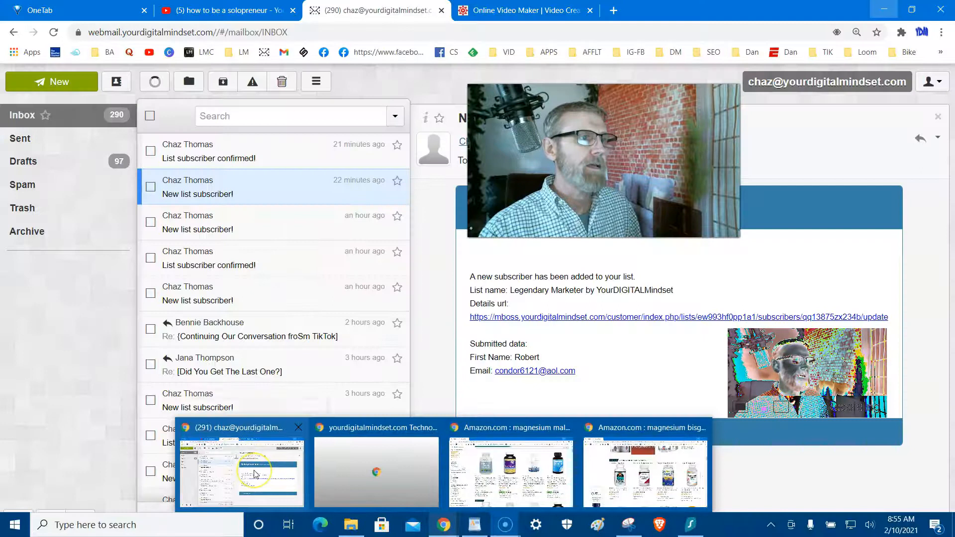
{"action": "left_click", "coordinate": [254, 472]}
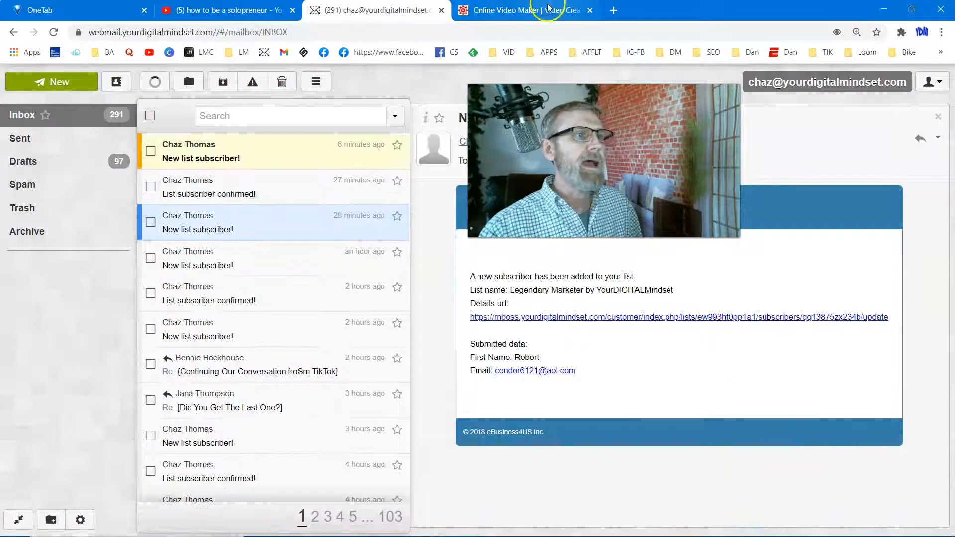
{"action": "left_click", "coordinate": [546, 10]}
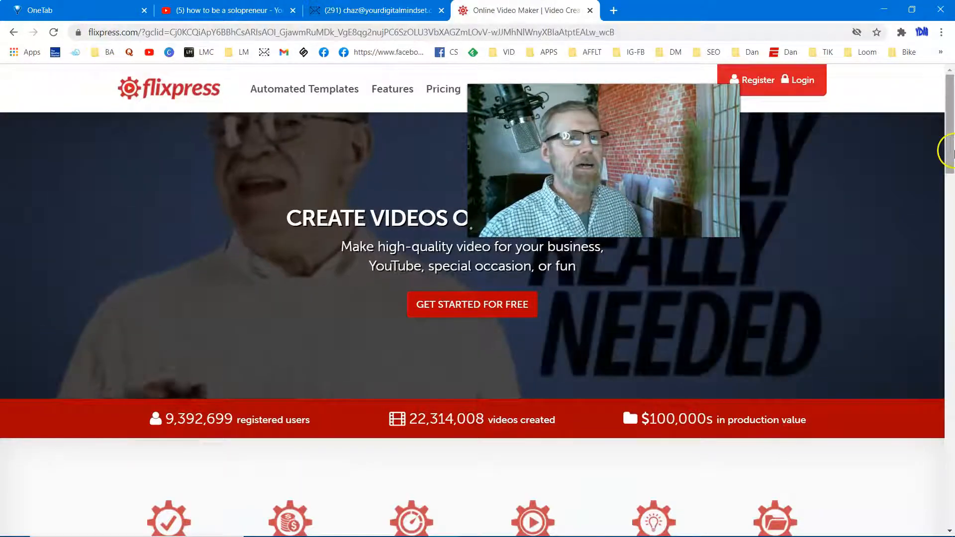
{"action": "scroll", "coordinate": [952, 176], "scroll_direction": "down", "scroll_amount": 1}
{"action": "left_click_drag", "start_coordinate": [951, 176], "coordinate": [951, 406]}
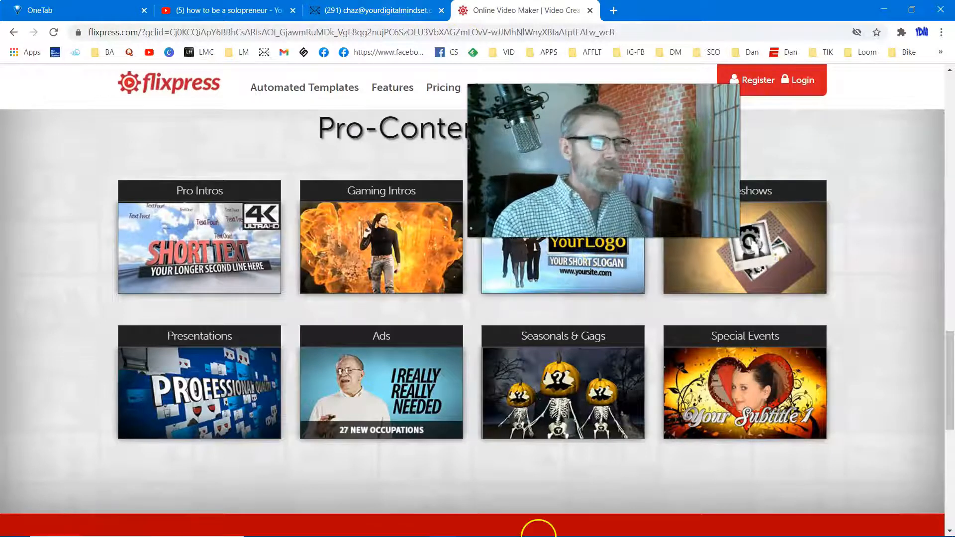
Step: Return to Screencast-O-Matic and insert the recent clip YDM NO SOUND (2).mp4 at 0:07.64
{"action": "mouse_move", "coordinate": [506, 528]}
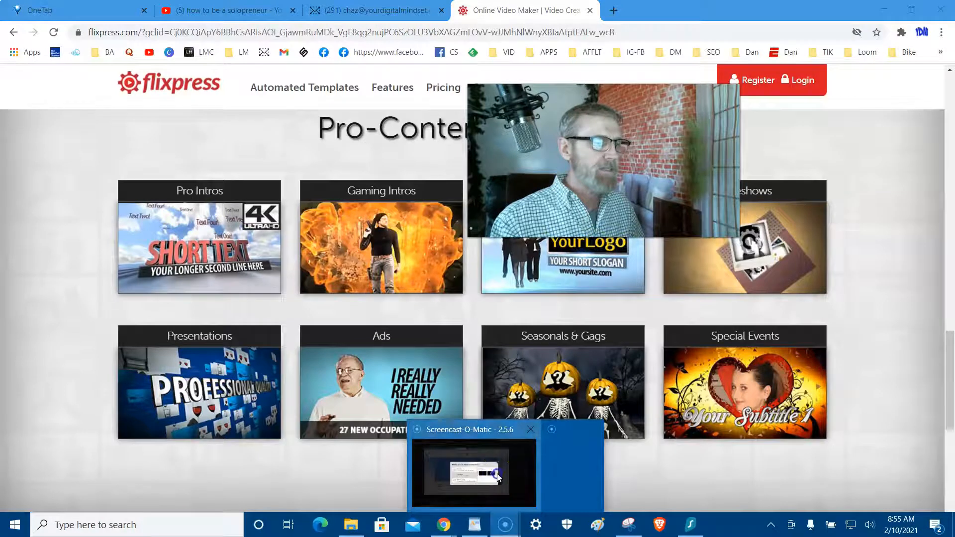
{"action": "left_click", "coordinate": [474, 472]}
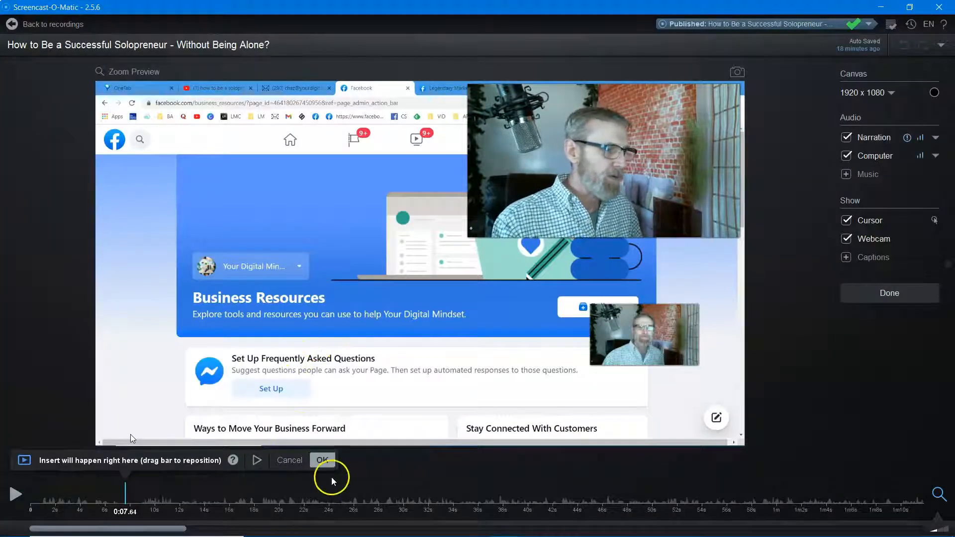
{"action": "left_click", "coordinate": [322, 461]}
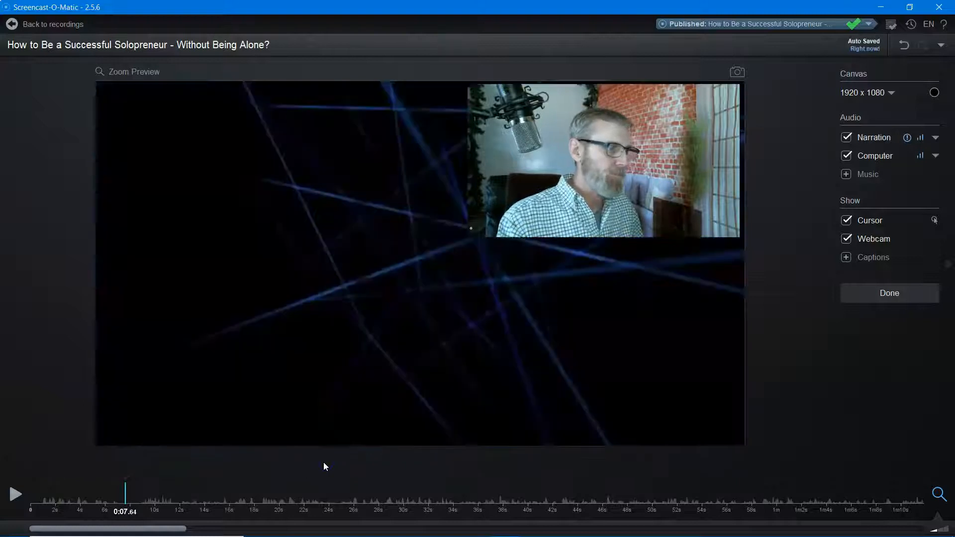
Step: Add a 1.00-second Squares transition at 0:07.48, where the inserted intro clip begins
{"action": "left_click", "coordinate": [124, 498]}
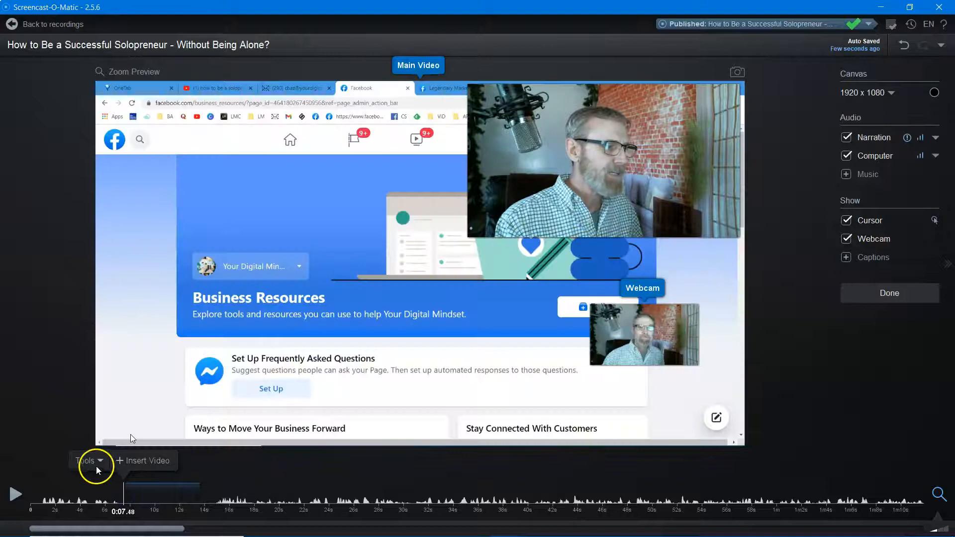
{"action": "left_click", "coordinate": [95, 461]}
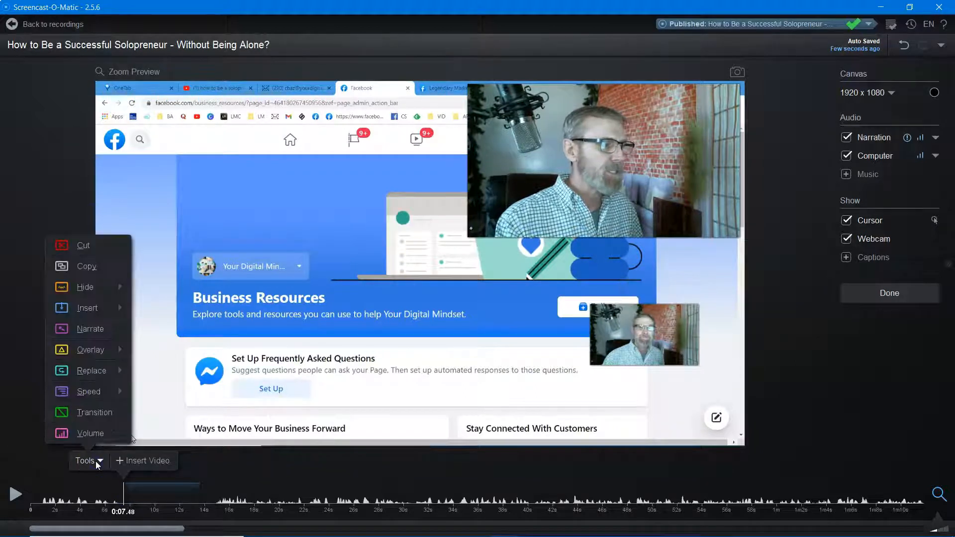
{"action": "left_click", "coordinate": [95, 414]}
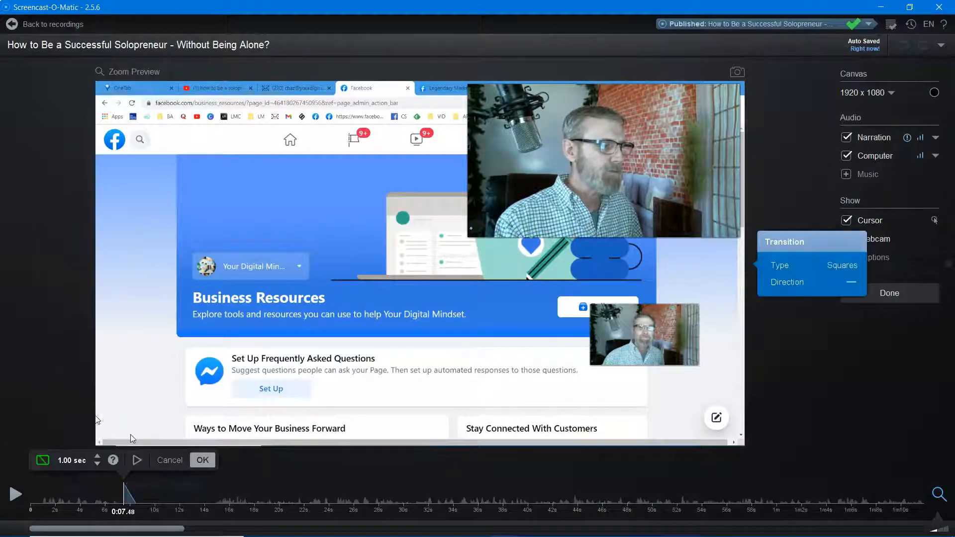
{"action": "left_click", "coordinate": [843, 266]}
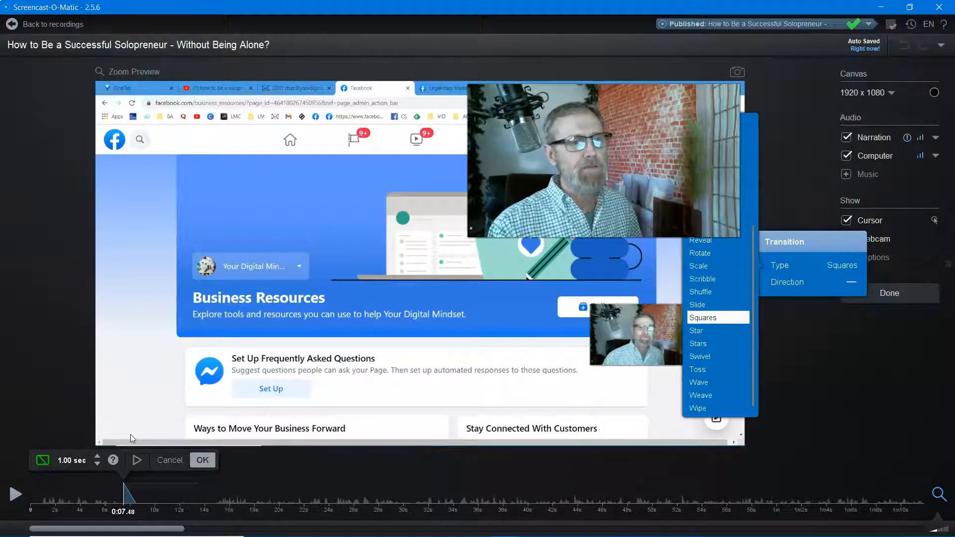
{"action": "left_click", "coordinate": [788, 265]}
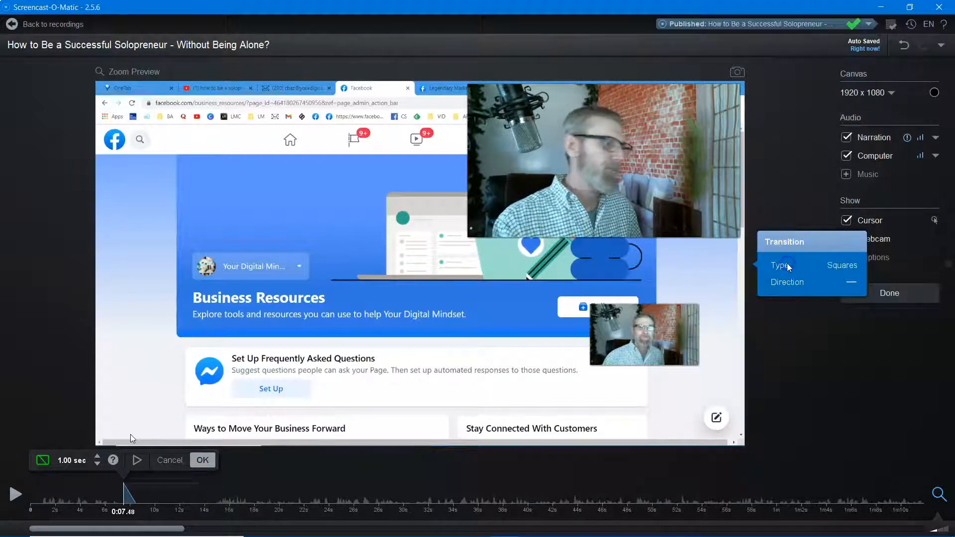
{"action": "left_click", "coordinate": [203, 460]}
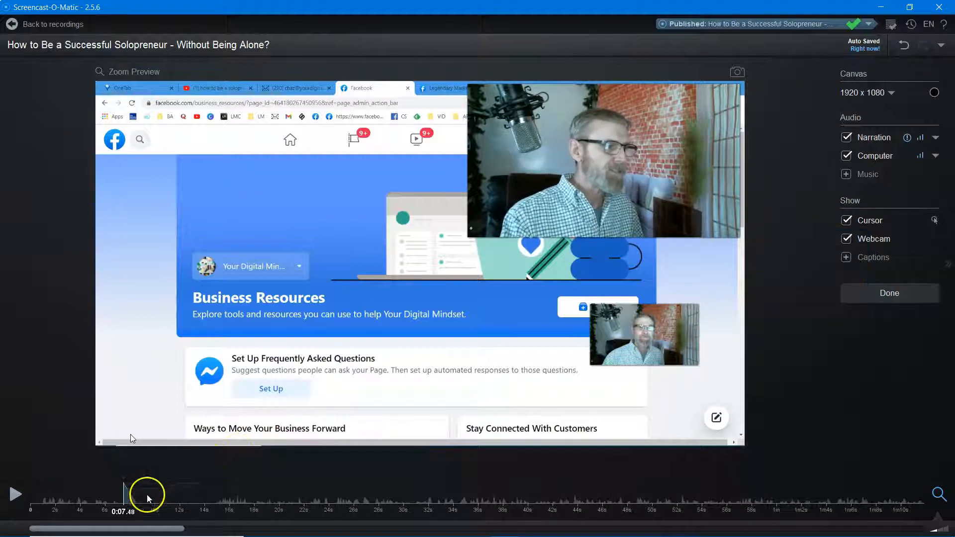
Step: Add a 1.00-second Squares transition at 0:13.00, near the end of the inserted intro clip
{"action": "left_click", "coordinate": [118, 498]}
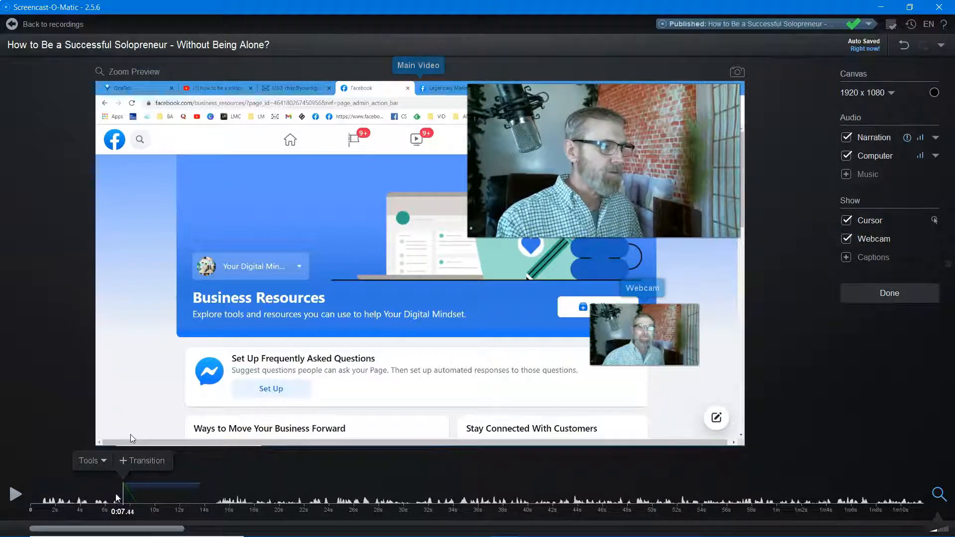
{"action": "left_click", "coordinate": [139, 498]}
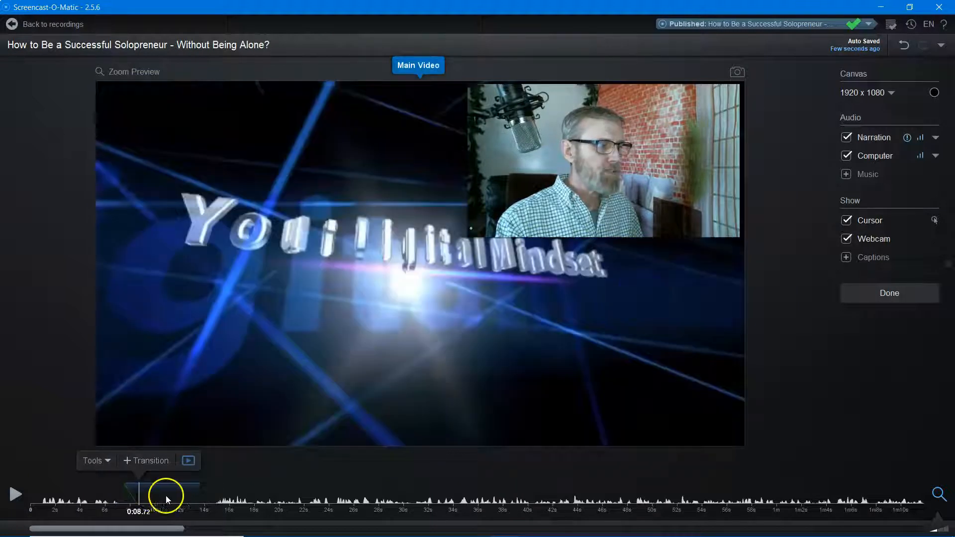
{"action": "left_click", "coordinate": [165, 496]}
{"action": "left_click", "coordinate": [189, 500]}
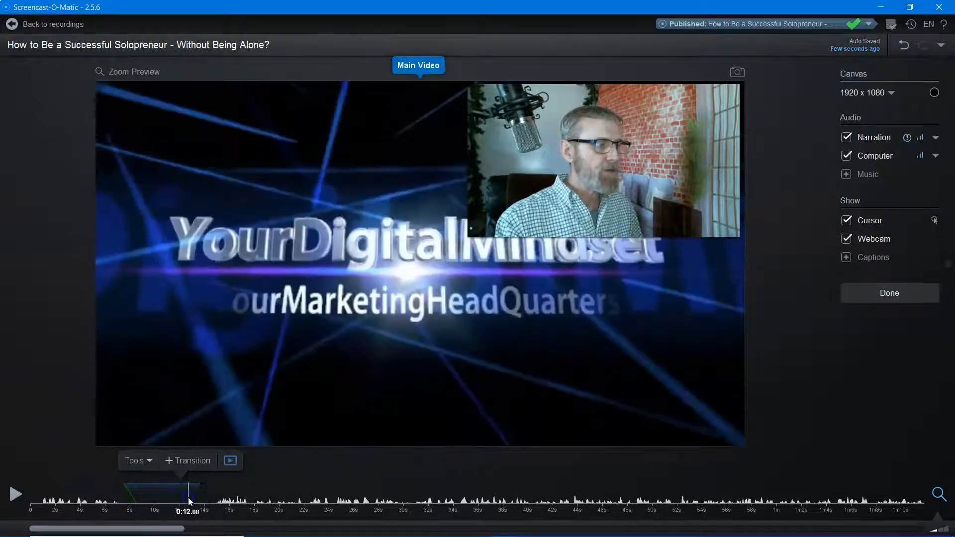
{"action": "left_click", "coordinate": [191, 500]}
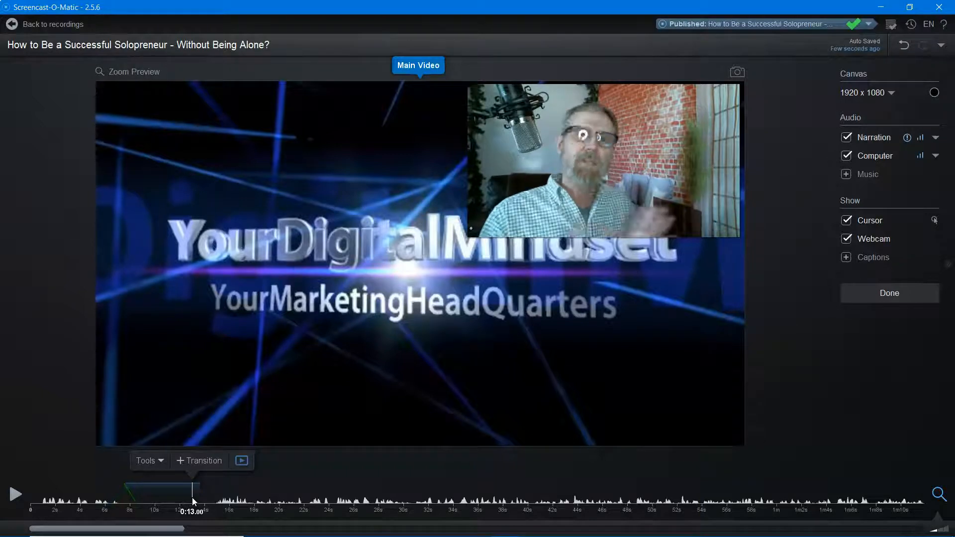
{"action": "left_click", "coordinate": [183, 464]}
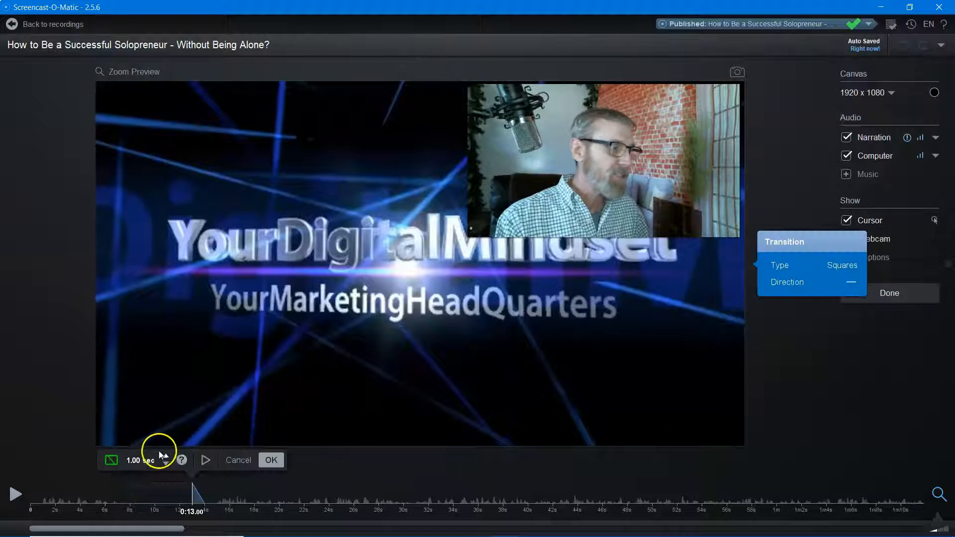
{"action": "left_click", "coordinate": [165, 457]}
{"action": "left_click", "coordinate": [166, 457]}
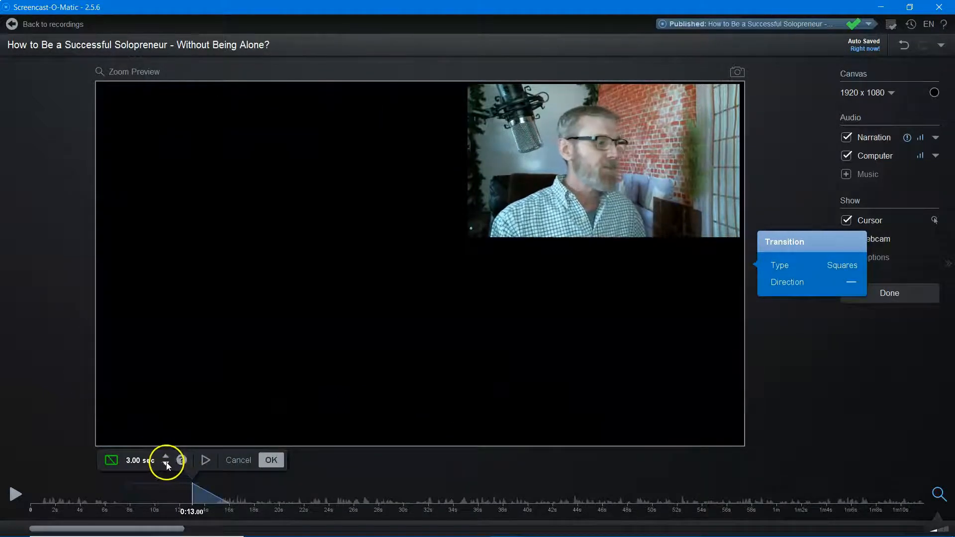
{"action": "left_click", "coordinate": [166, 463]}
{"action": "left_click", "coordinate": [166, 463]}
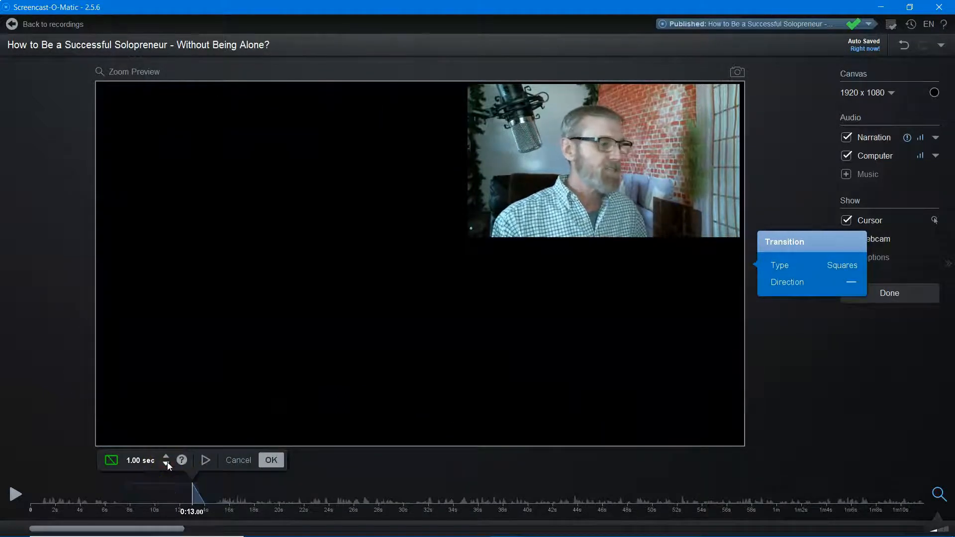
{"action": "left_click", "coordinate": [273, 462]}
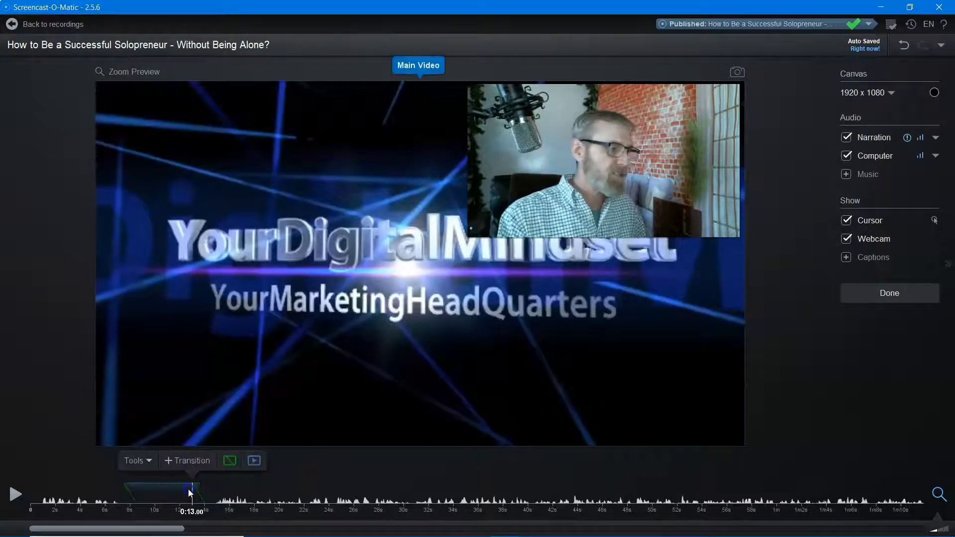
Step: Play back the video from about 0:13 to check the transition out of the inserted intro clip
{"action": "left_click", "coordinate": [188, 490]}
{"action": "left_click", "coordinate": [15, 495]}
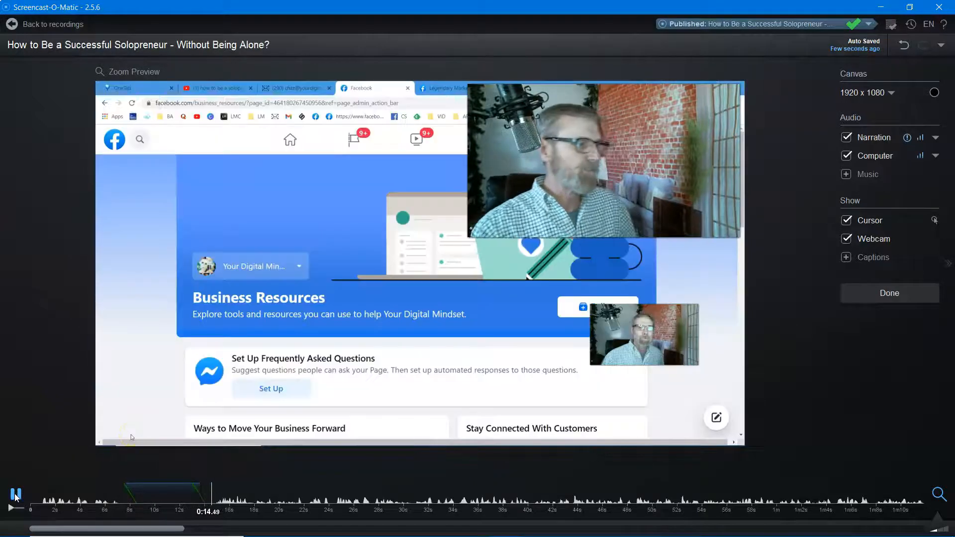
{"action": "left_click", "coordinate": [15, 495]}
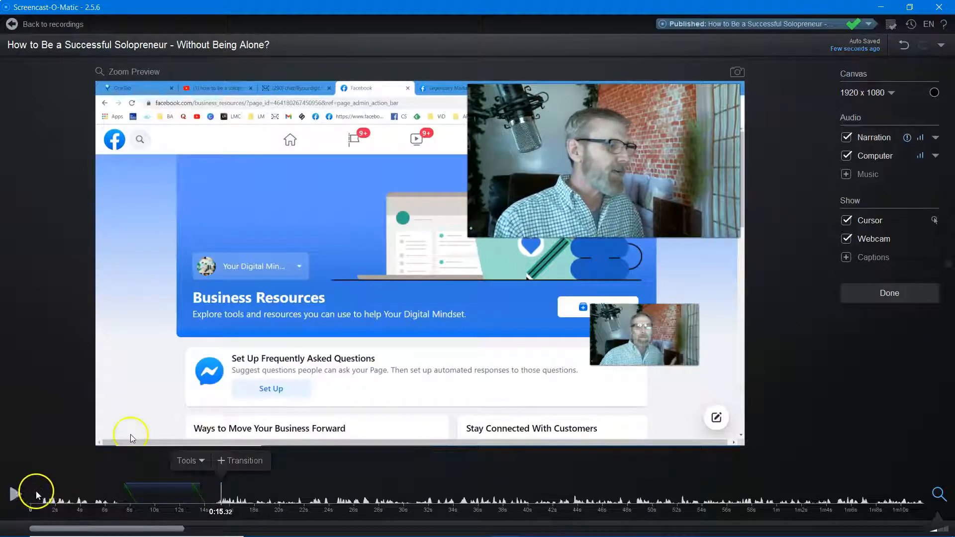
Step: Add a text overlay at the start of the video, 0:00.00, reading "Beginning"
{"action": "left_click", "coordinate": [31, 493]}
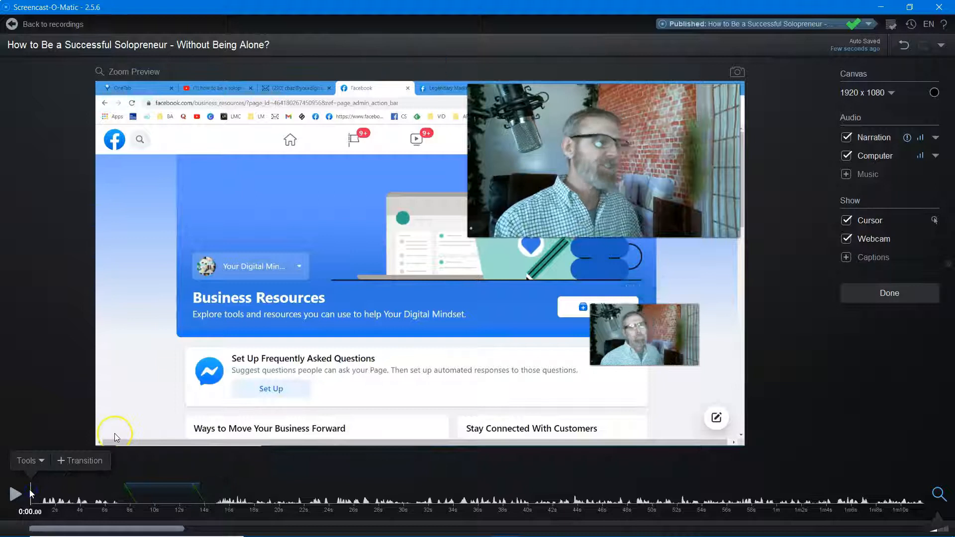
{"action": "left_click", "coordinate": [39, 461]}
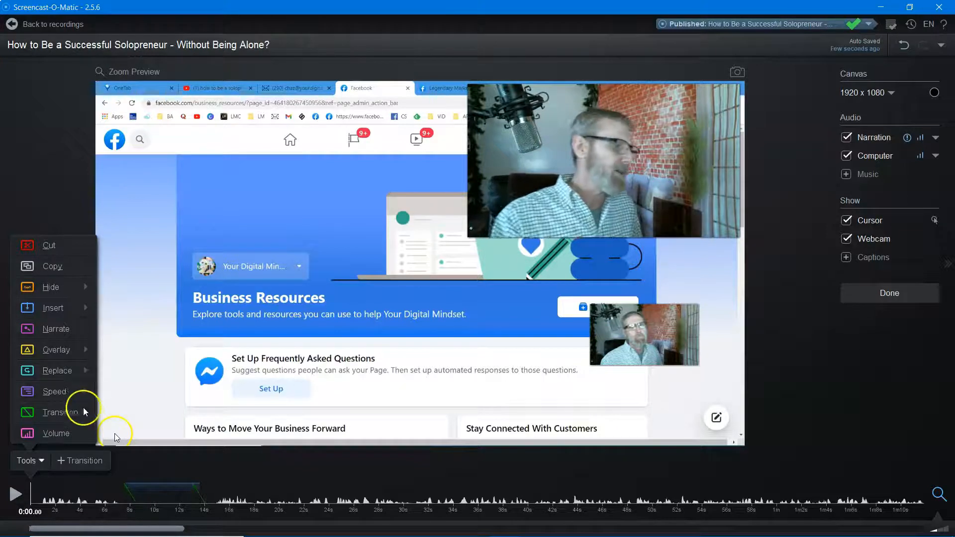
{"action": "mouse_move", "coordinate": [80, 349]}
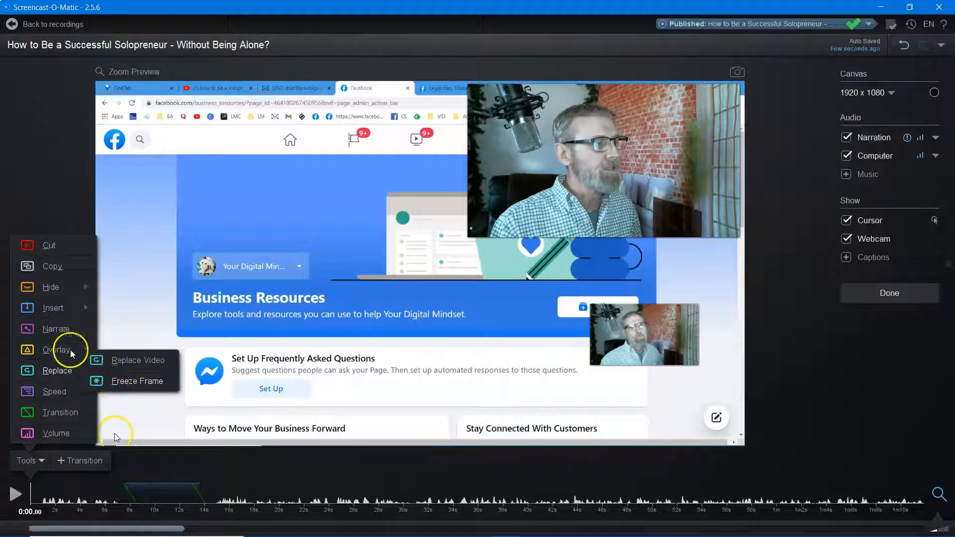
{"action": "left_click", "coordinate": [126, 386]}
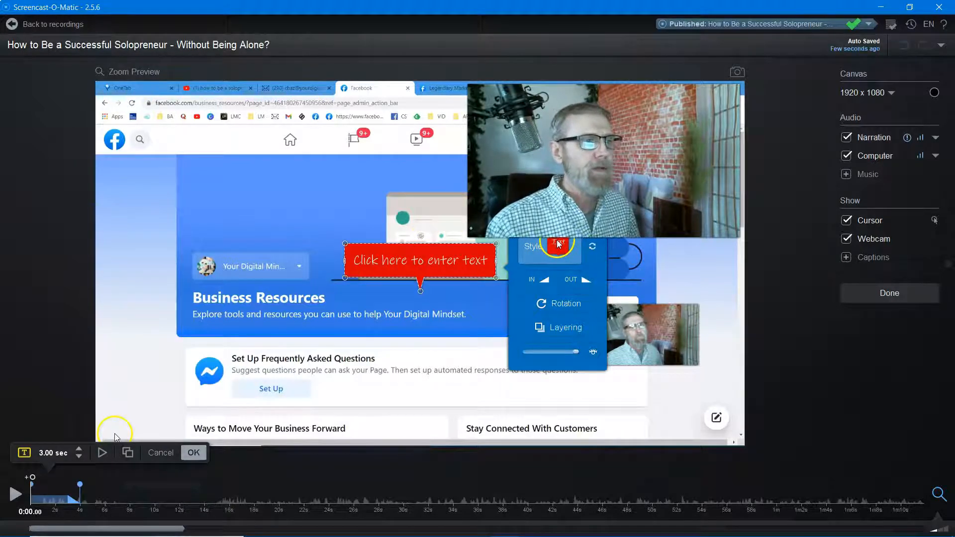
{"action": "left_click", "coordinate": [459, 261]}
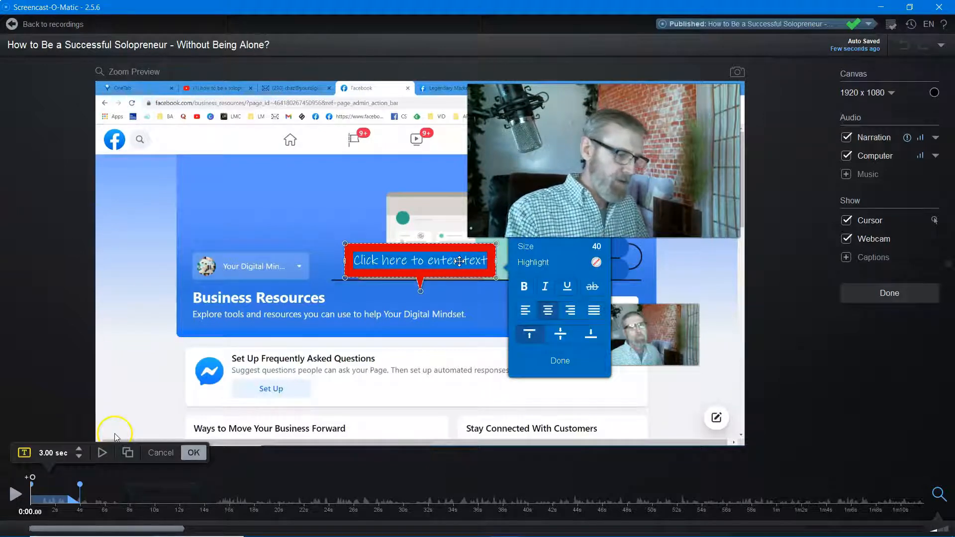
{"action": "type", "text": "Beg"}
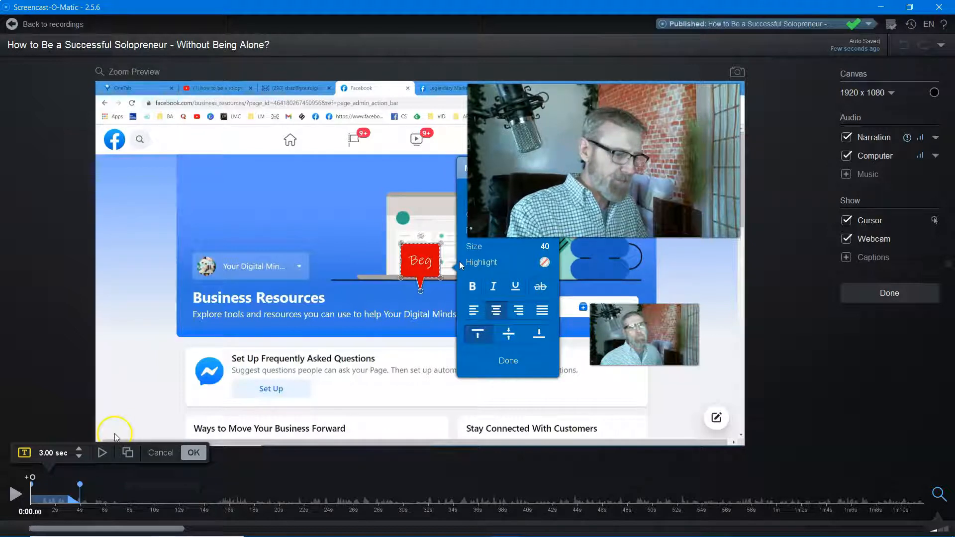
{"action": "type", "text": "inning"}
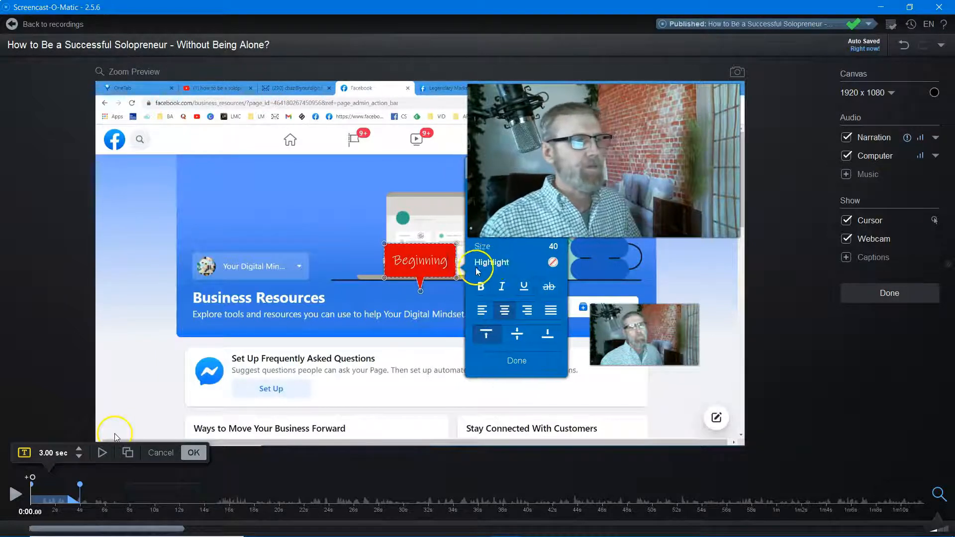
Step: Enlarge the "Beginning" callout across most of the frame, extend its duration to 7.36 seconds, and apply the overlay
{"action": "left_click", "coordinate": [481, 288]}
{"action": "left_click_drag", "start_coordinate": [462, 278], "coordinate": [689, 367]}
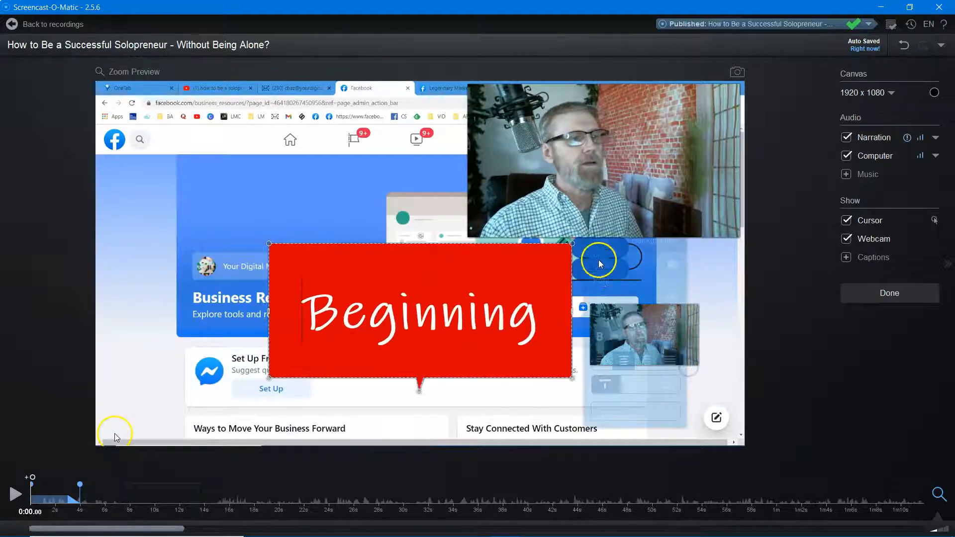
{"action": "left_click_drag", "start_coordinate": [570, 244], "coordinate": [634, 188]}
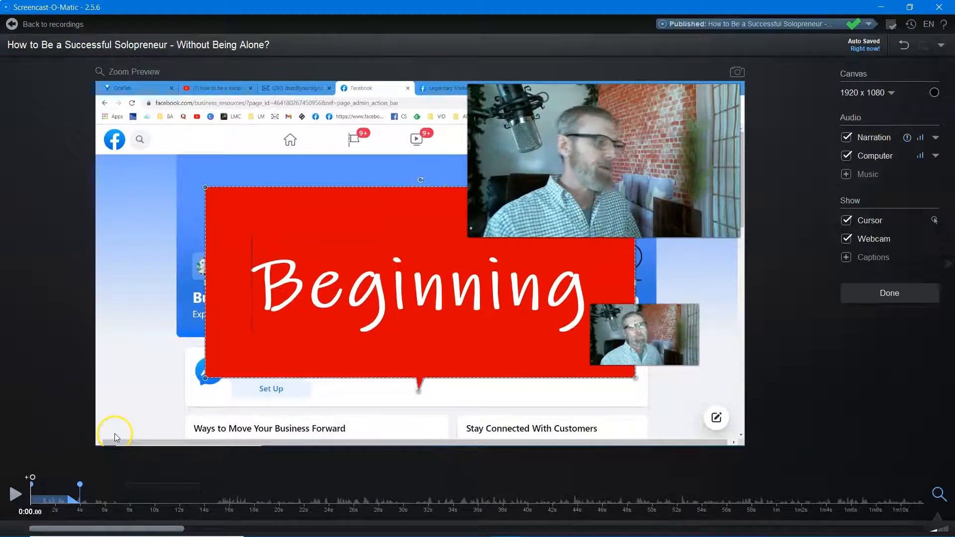
{"action": "left_click_drag", "start_coordinate": [80, 496], "coordinate": [91, 496]}
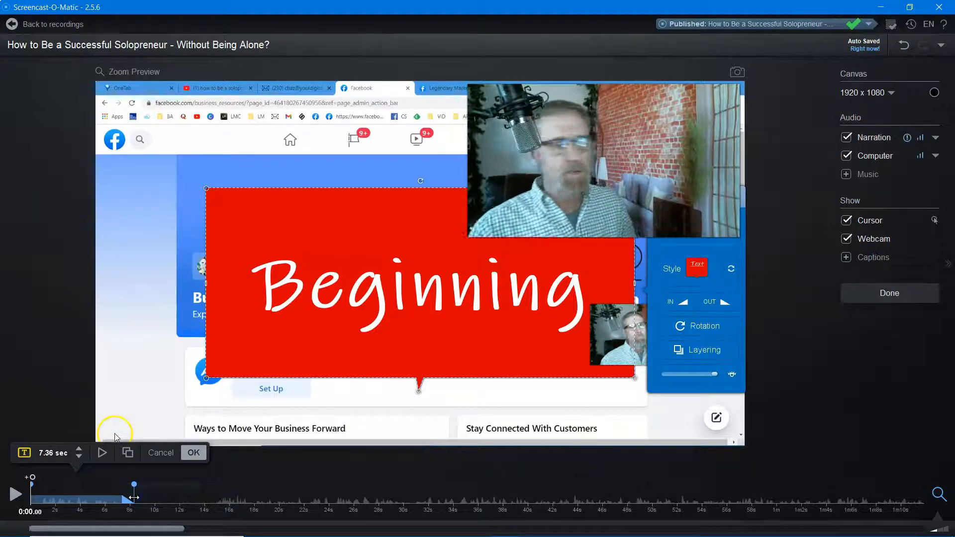
{"action": "left_click", "coordinate": [193, 453]}
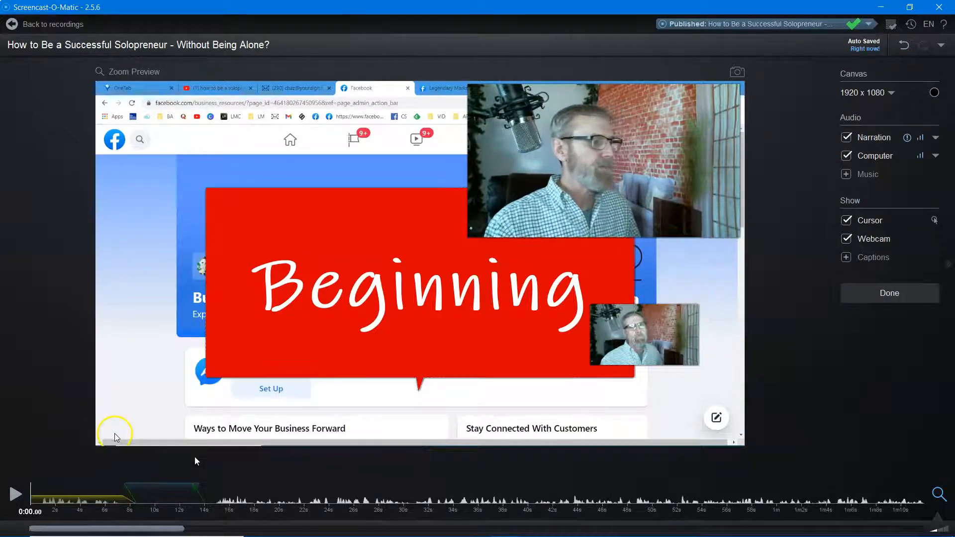
Step: Play back the opening text overlay and its change into the intro clip, skipping ahead to the overlay's end
{"action": "left_click", "coordinate": [15, 495]}
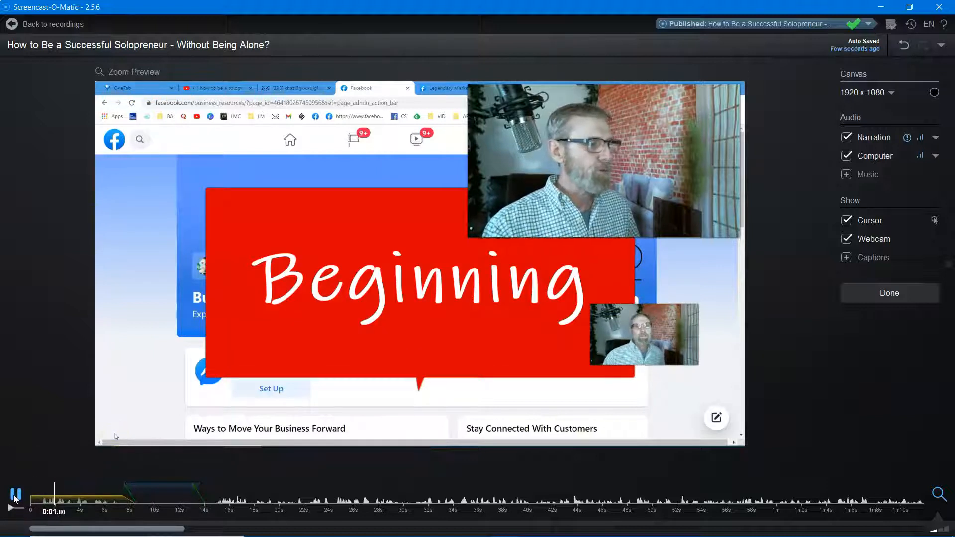
{"action": "left_click", "coordinate": [116, 501]}
{"action": "left_click", "coordinate": [14, 495]}
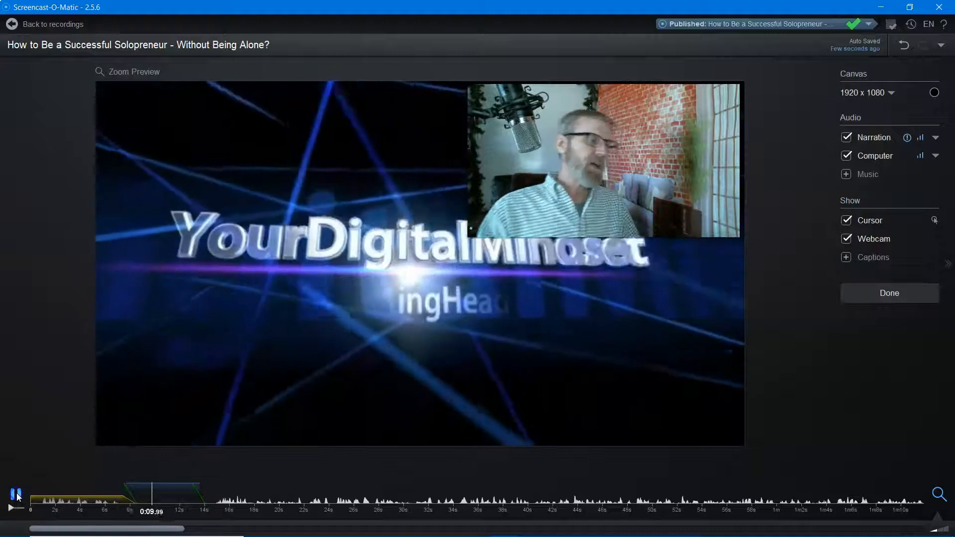
{"action": "left_click", "coordinate": [16, 494]}
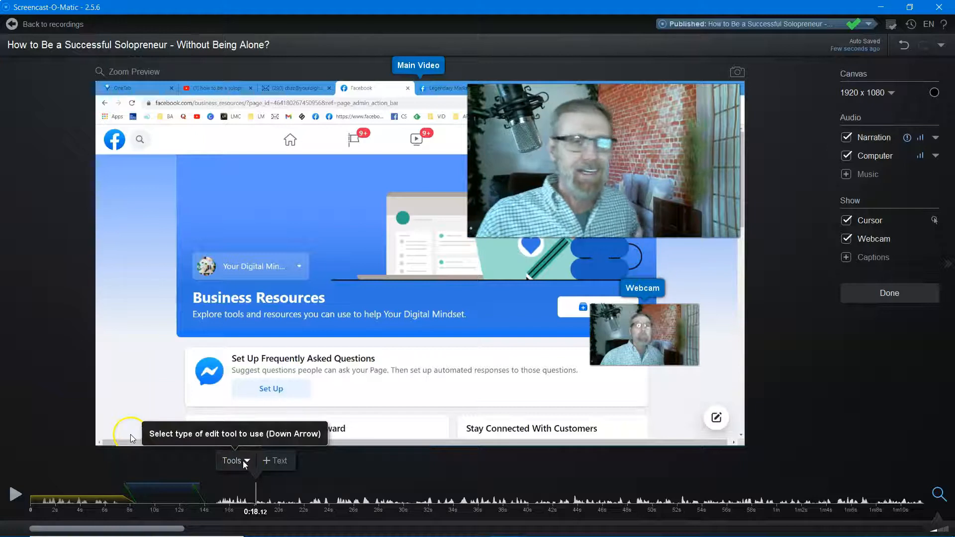
Step: Cut a 4.24-second section starting at 0:18.12 out of the video, and undo the cut
{"action": "left_click", "coordinate": [243, 462]}
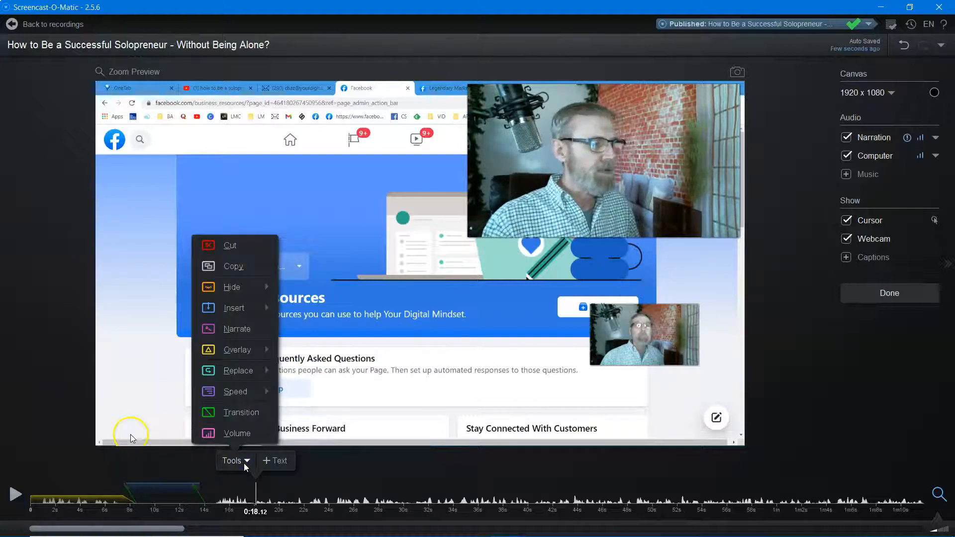
{"action": "left_click", "coordinate": [244, 463]}
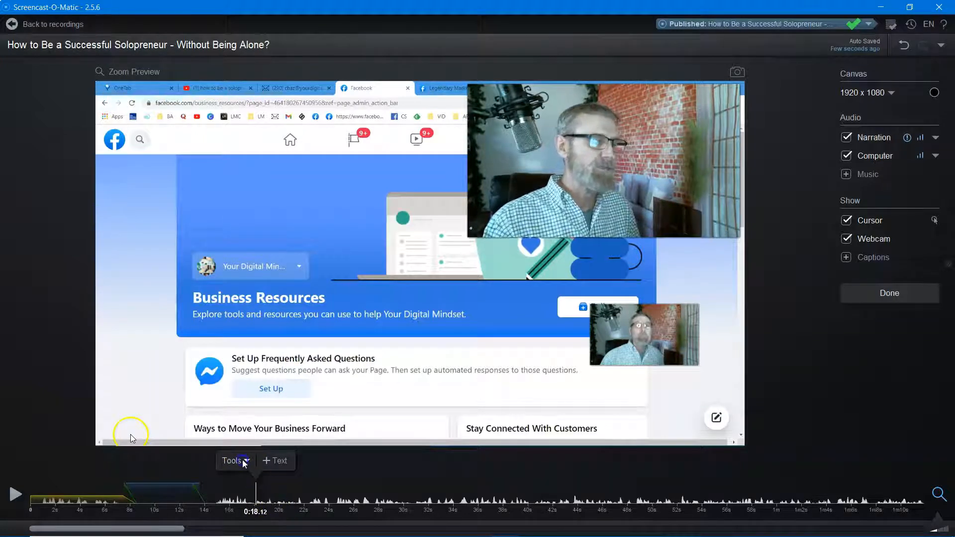
{"action": "left_click", "coordinate": [242, 460]}
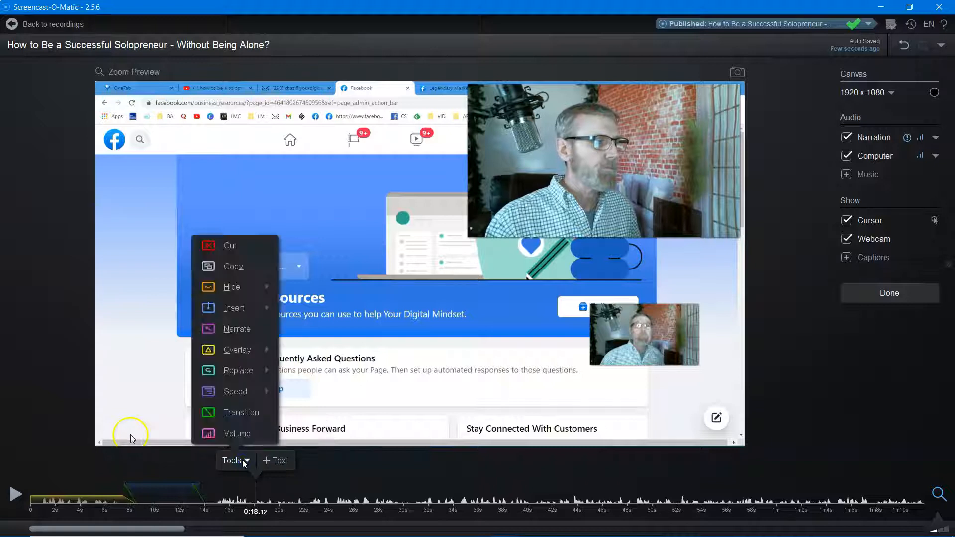
{"action": "left_click", "coordinate": [226, 243]}
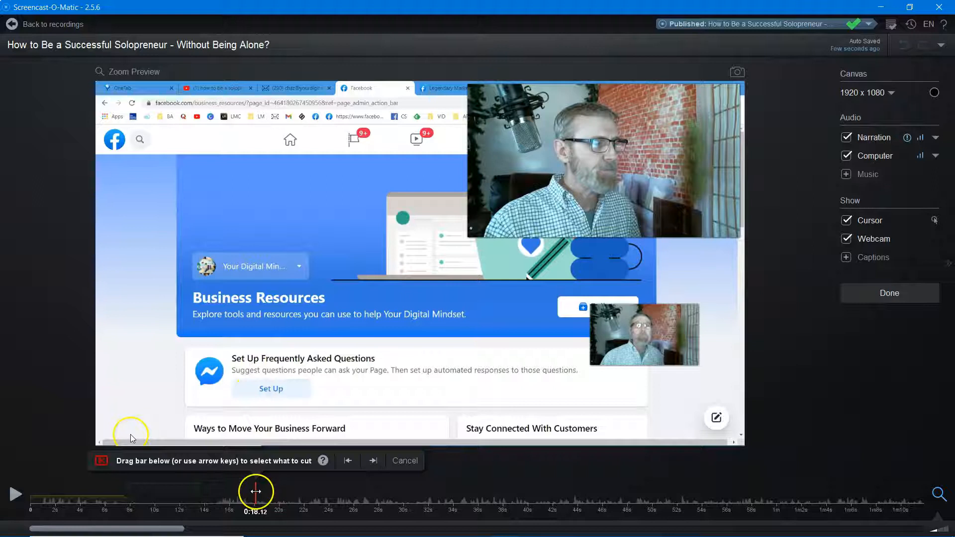
{"action": "left_click_drag", "start_coordinate": [259, 494], "coordinate": [307, 495]}
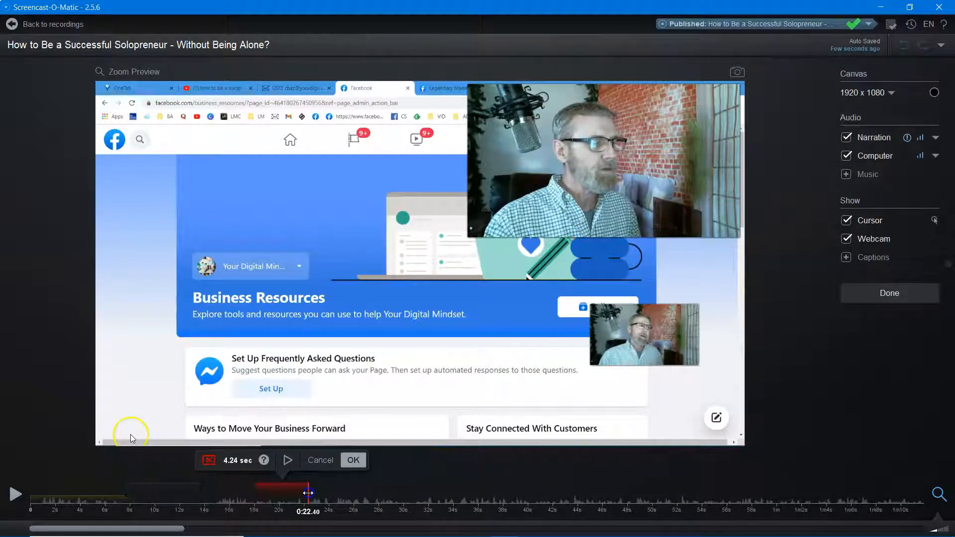
{"action": "left_click", "coordinate": [353, 461]}
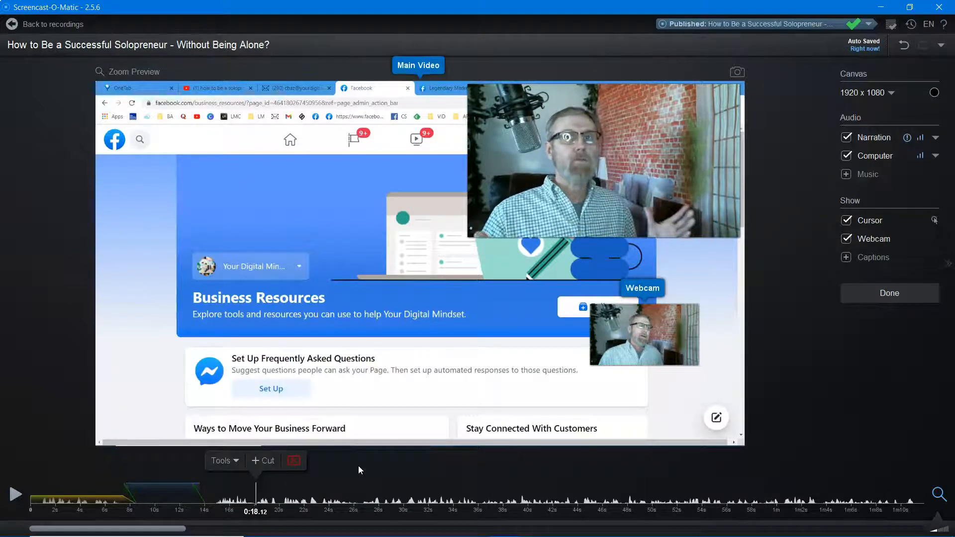
{"action": "left_click", "coordinate": [905, 46]}
{"action": "left_click", "coordinate": [905, 46]}
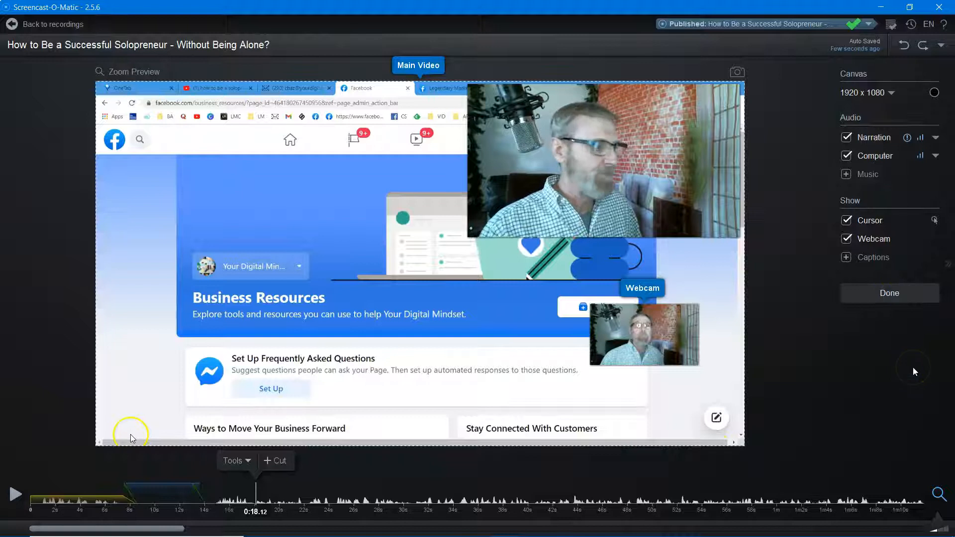
Step: Insert the recent video clip at 1:11.80 on the timeline, and undo the insertion
{"action": "left_click", "coordinate": [924, 502]}
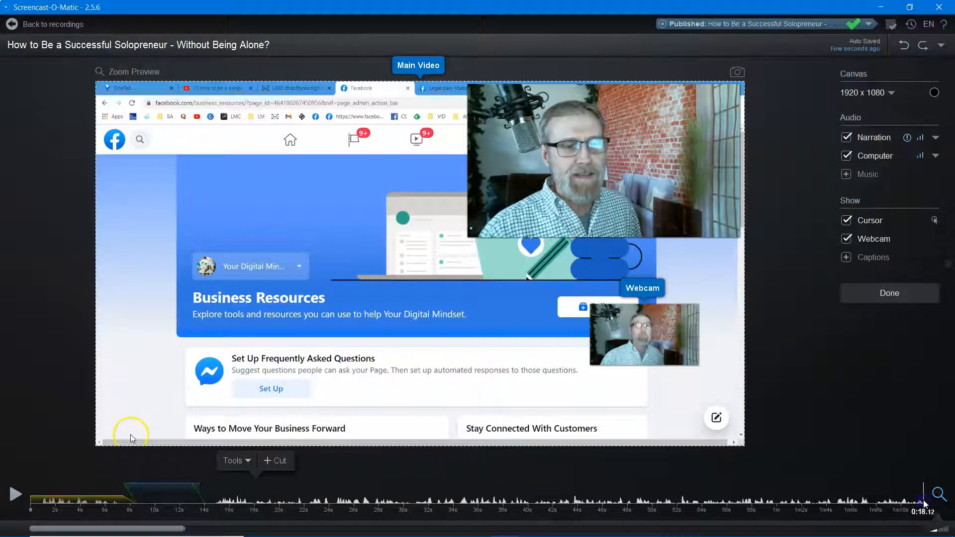
{"action": "left_click", "coordinate": [890, 461]}
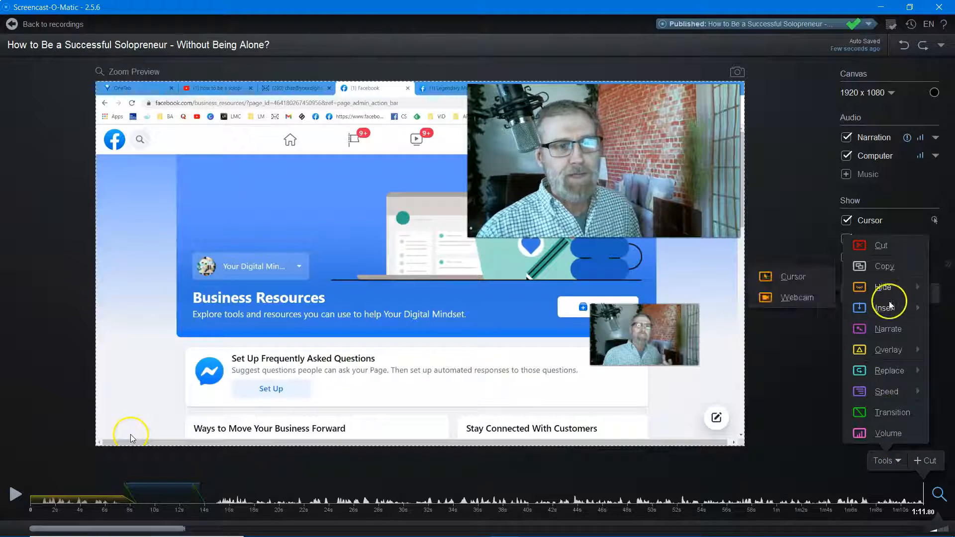
{"action": "mouse_move", "coordinate": [896, 307]}
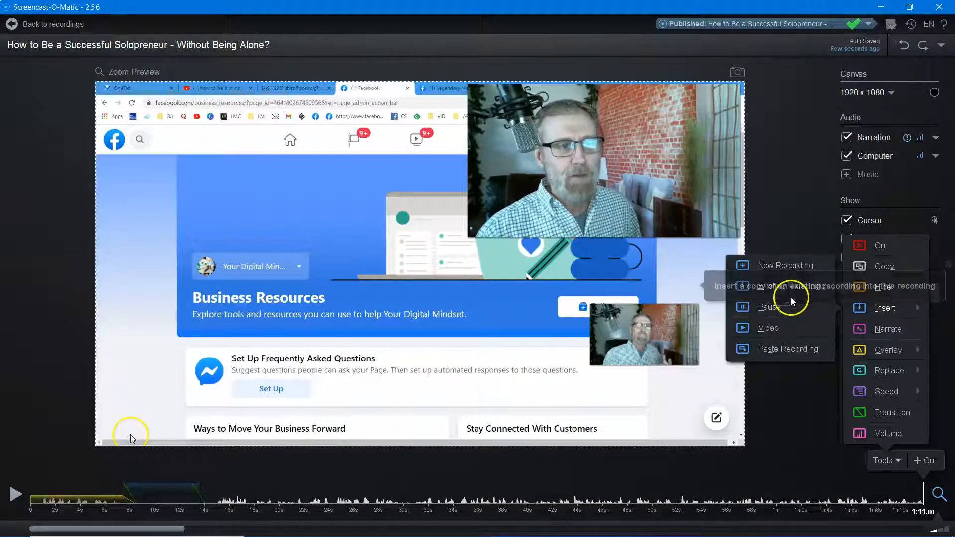
{"action": "left_click", "coordinate": [765, 330]}
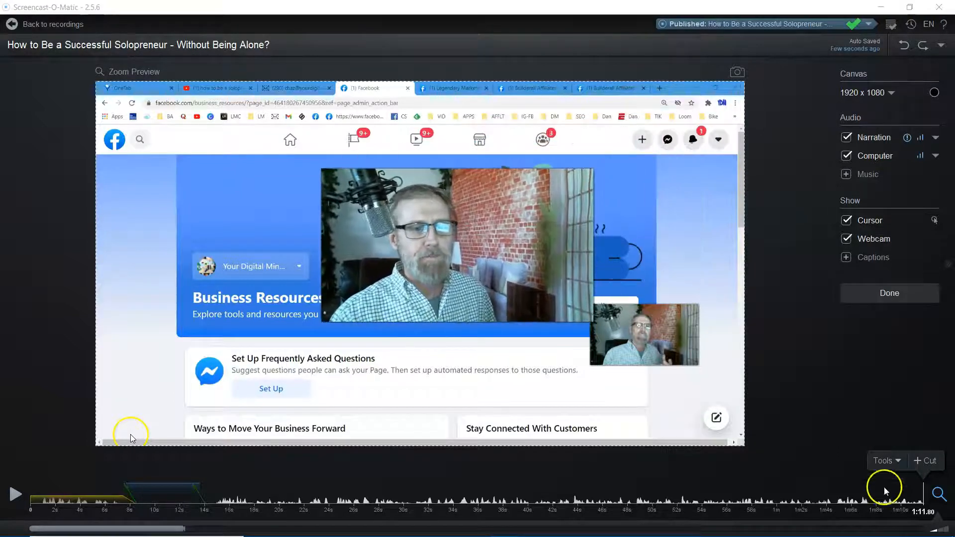
{"action": "left_click", "coordinate": [889, 459]}
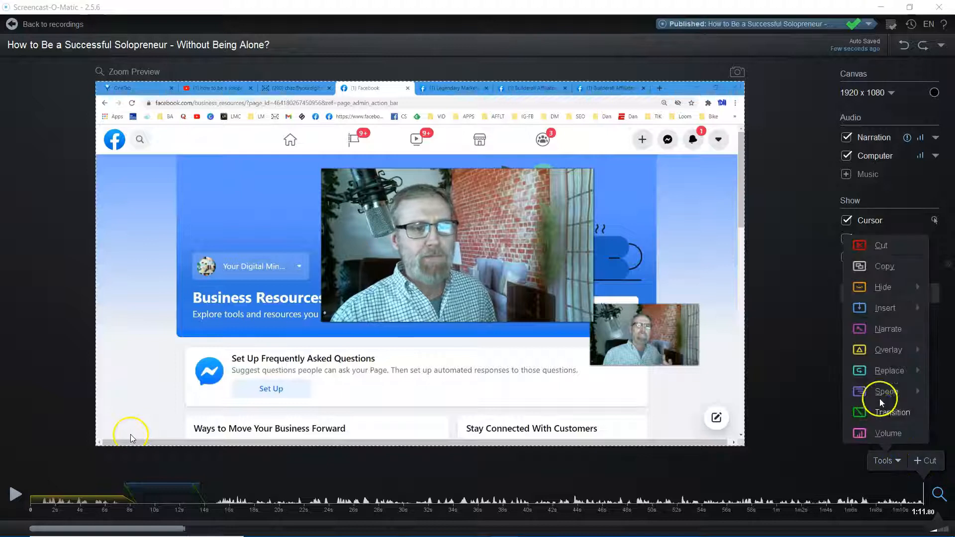
{"action": "mouse_move", "coordinate": [886, 312]}
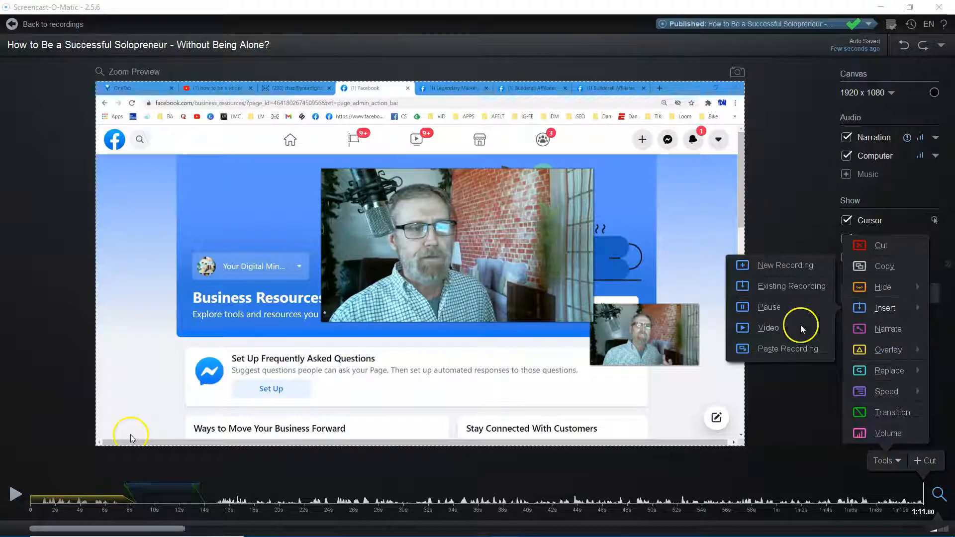
{"action": "left_click", "coordinate": [768, 327]}
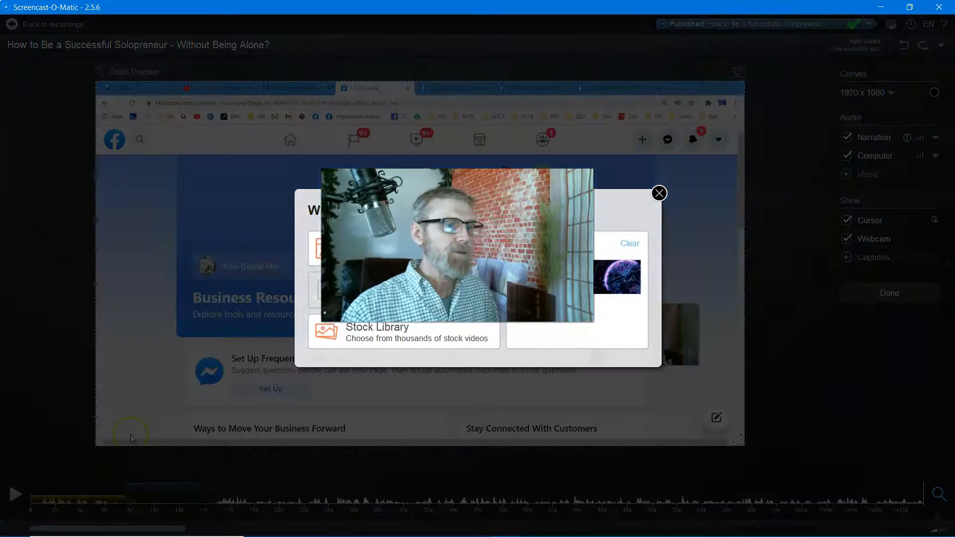
{"action": "left_click", "coordinate": [548, 277]}
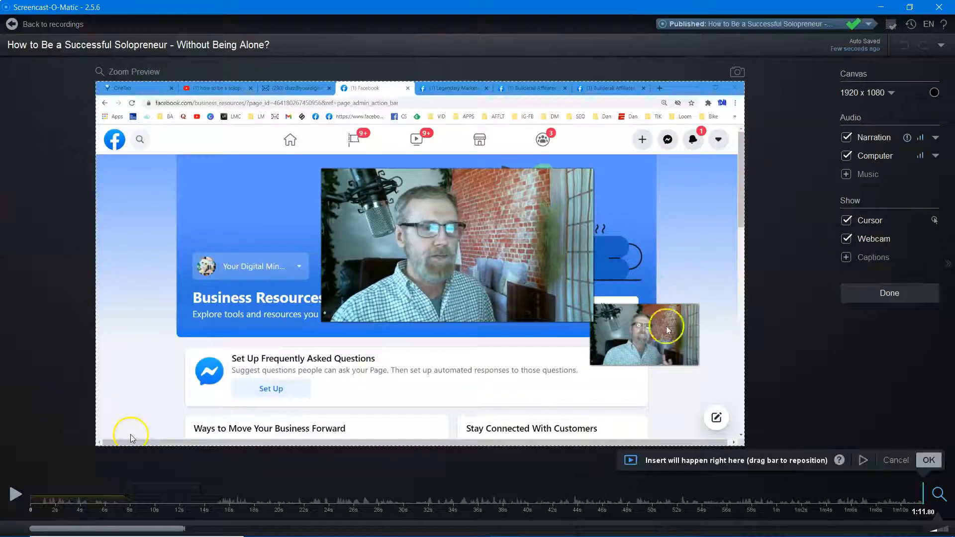
{"action": "left_click", "coordinate": [928, 460]}
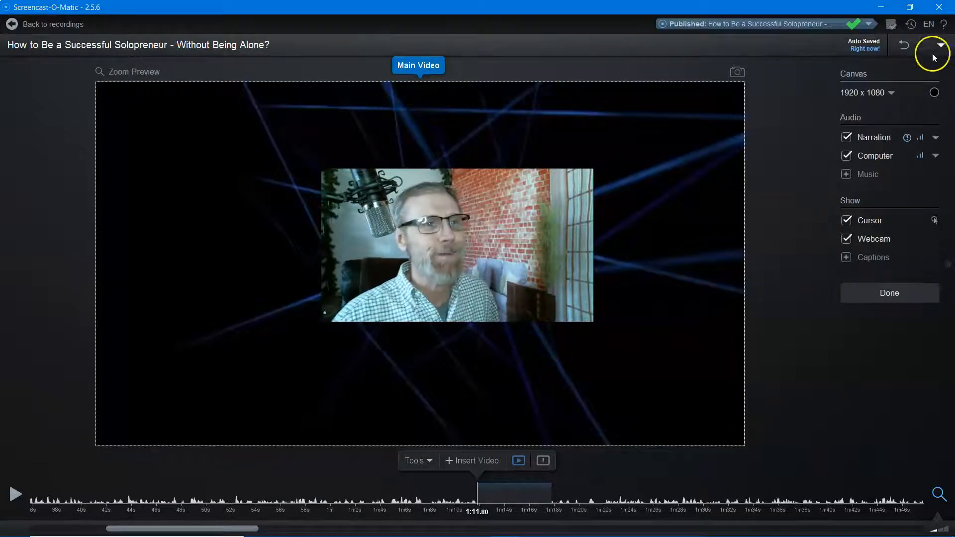
{"action": "left_click", "coordinate": [904, 46]}
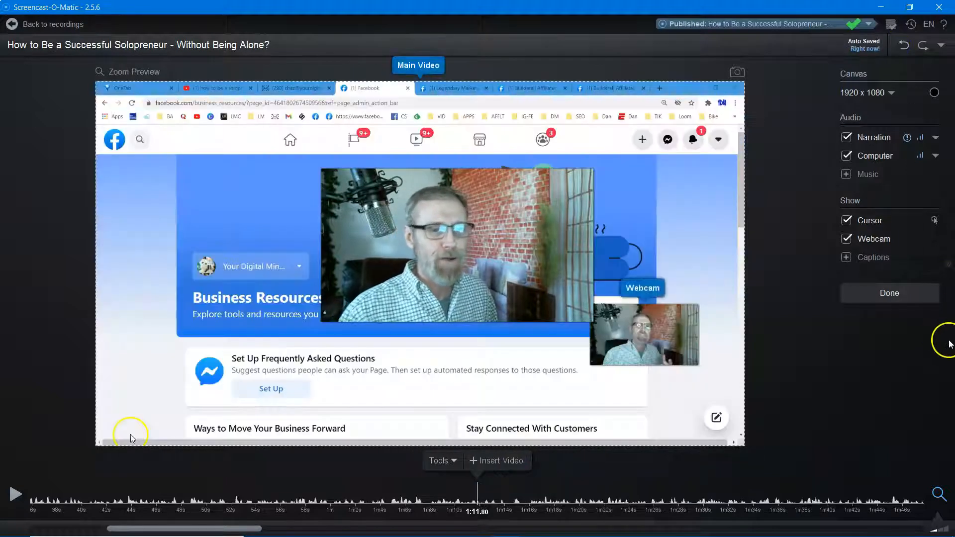
Step: Insert the first recent video clip at the very end of the recording, at 6:53.72
{"action": "left_click", "coordinate": [938, 494]}
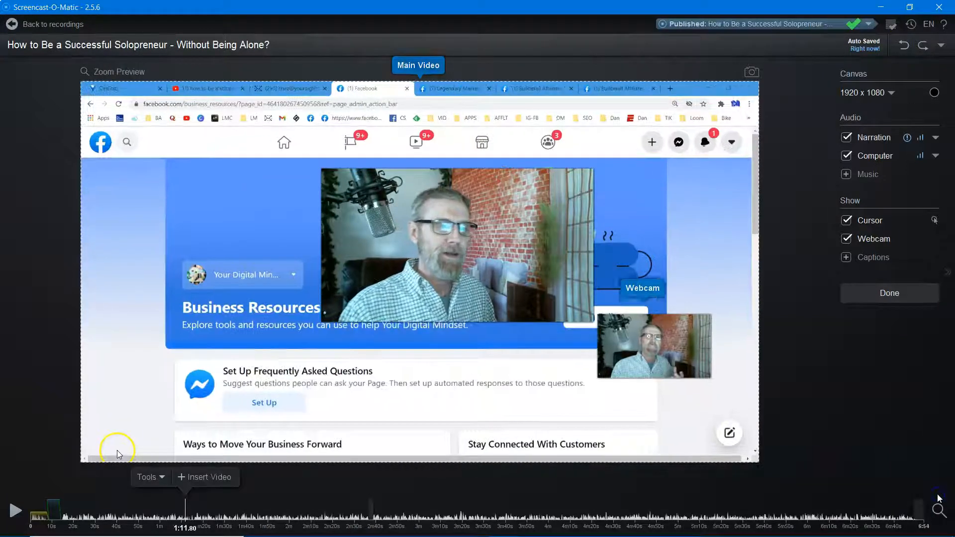
{"action": "left_click", "coordinate": [916, 512]}
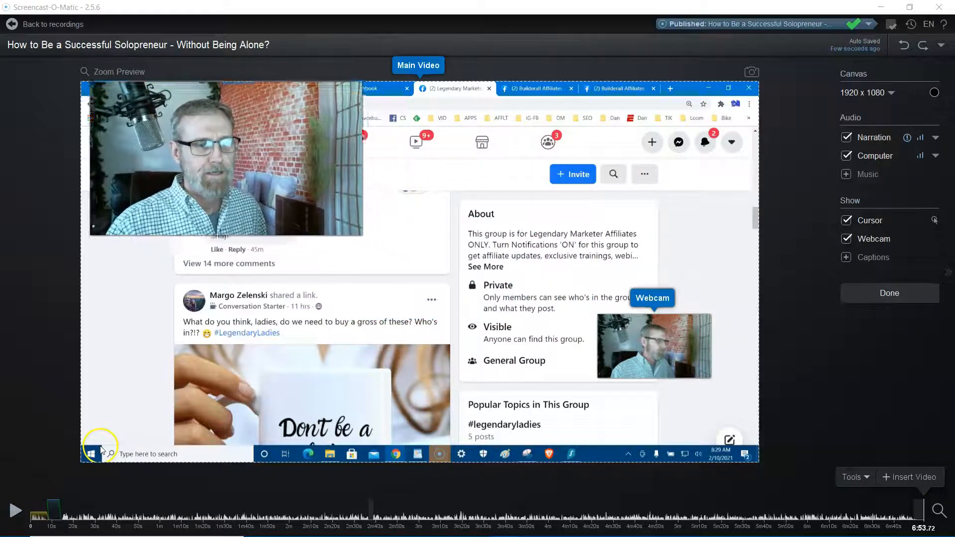
{"action": "left_click", "coordinate": [866, 479]}
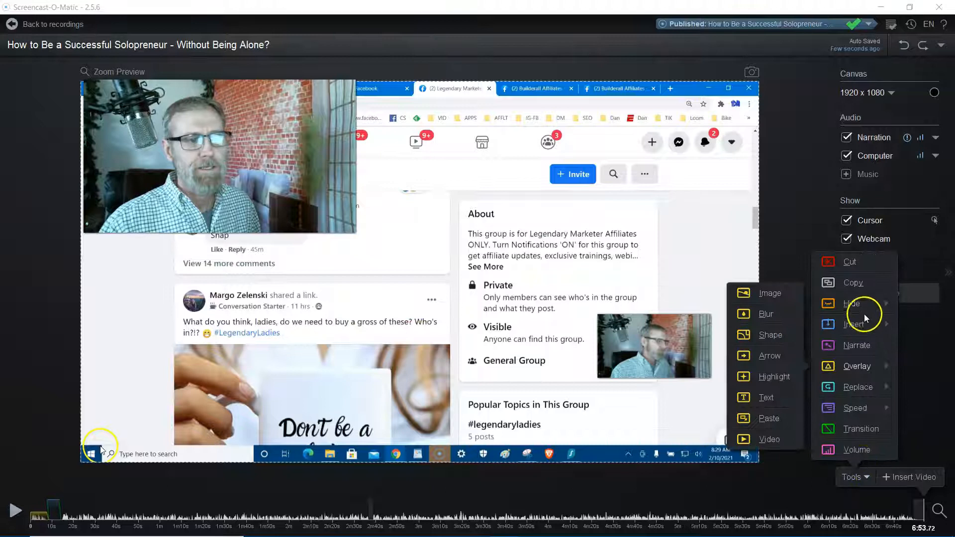
{"action": "mouse_move", "coordinate": [867, 328]}
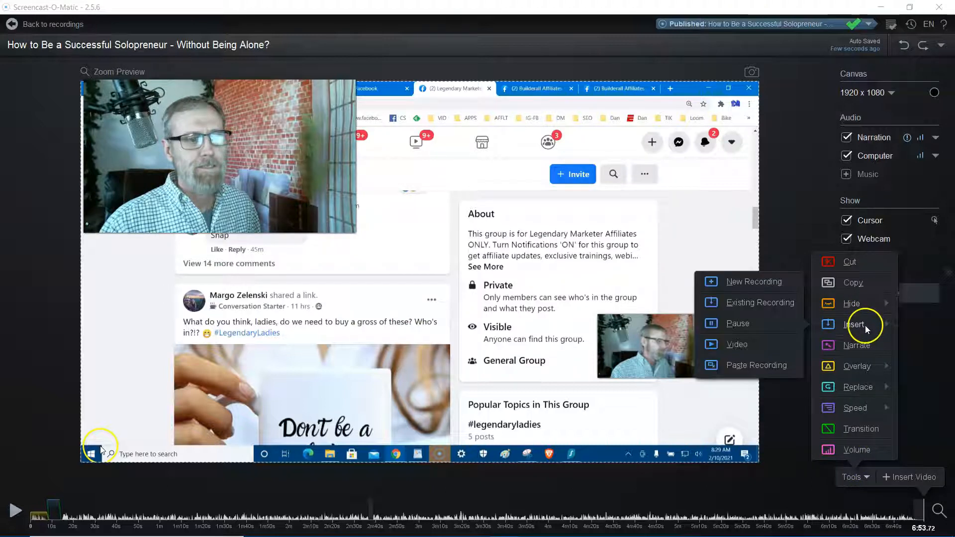
{"action": "left_click", "coordinate": [753, 347]}
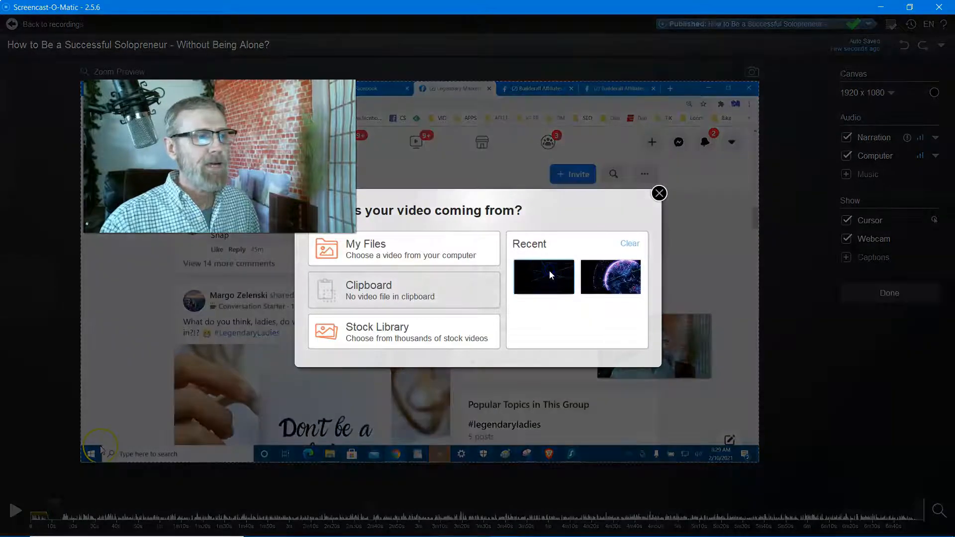
{"action": "left_click", "coordinate": [550, 273]}
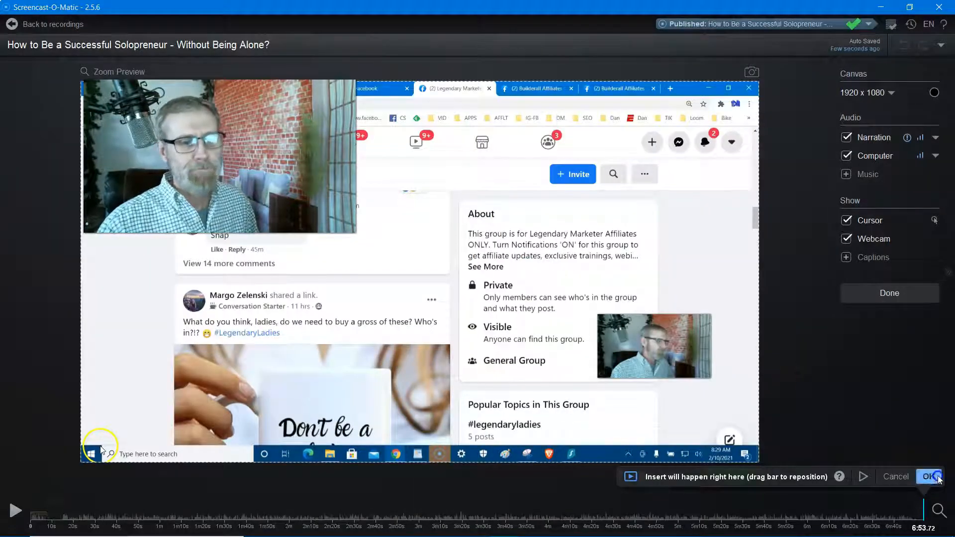
{"action": "left_click", "coordinate": [937, 477]}
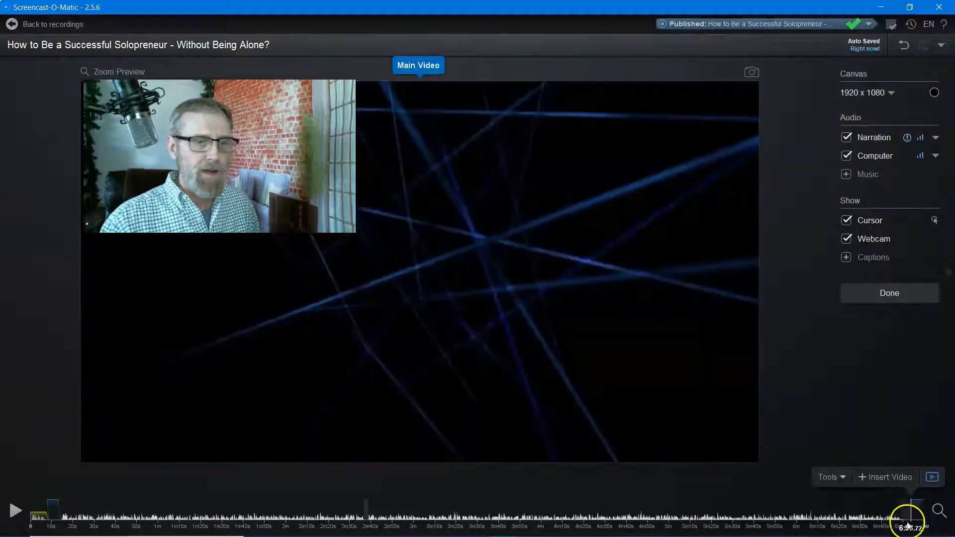
Step: Add a 1.00-second Squares transition at 6:52.00 before the closing clip and play back the ending from 6:47.32
{"action": "left_click", "coordinate": [907, 519]}
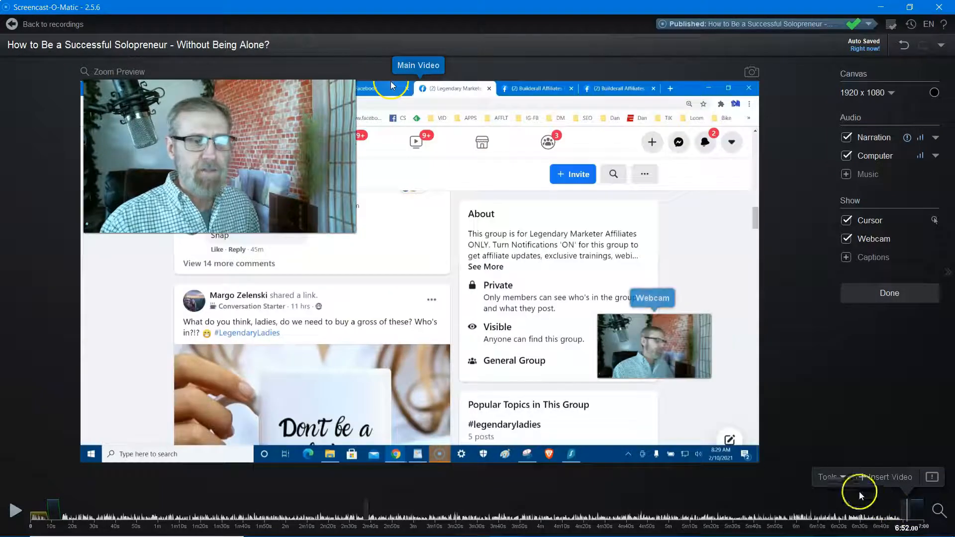
{"action": "left_click", "coordinate": [834, 478]}
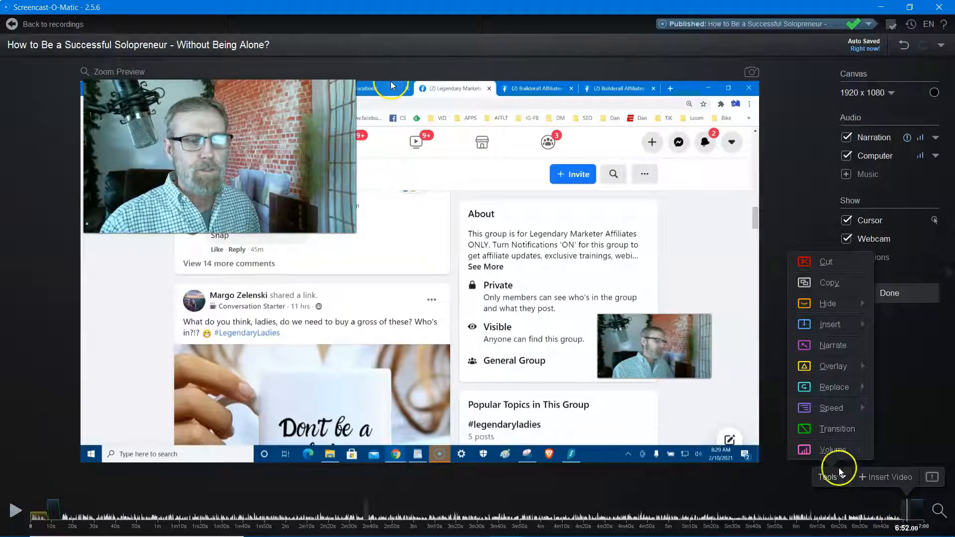
{"action": "left_click", "coordinate": [842, 429]}
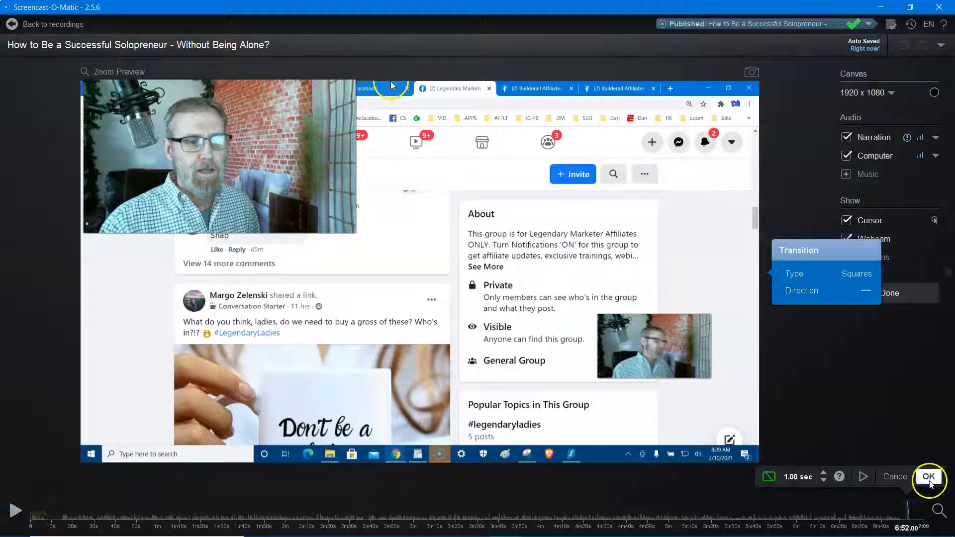
{"action": "left_click", "coordinate": [928, 476]}
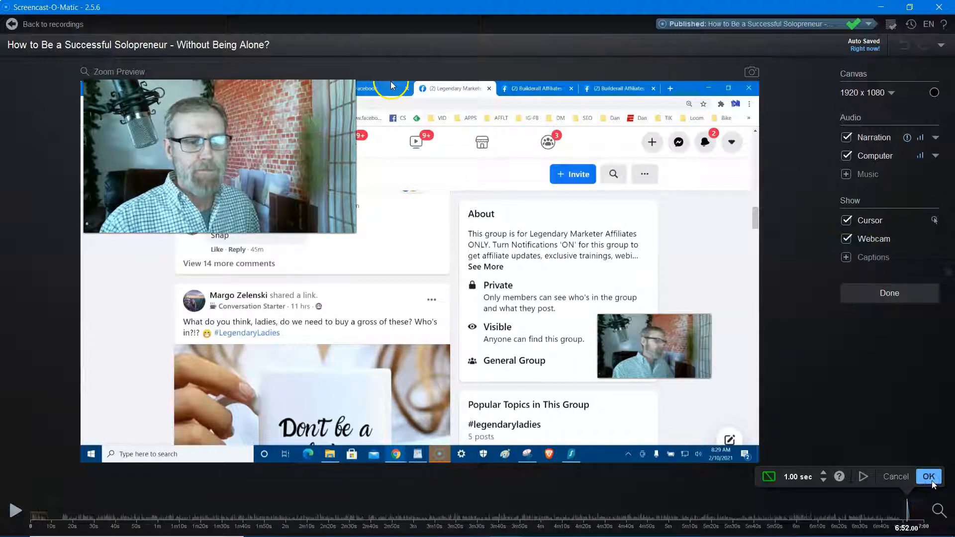
{"action": "left_click", "coordinate": [898, 516]}
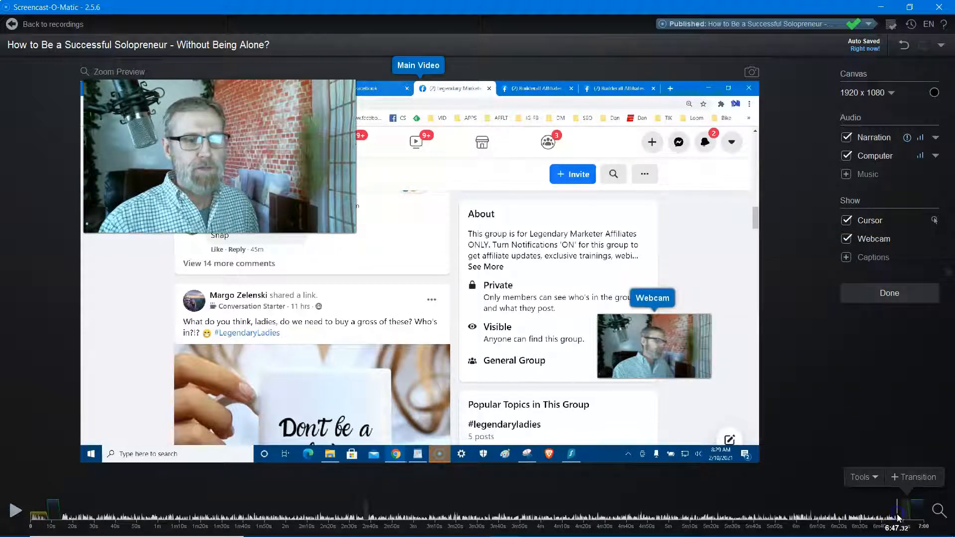
{"action": "left_click", "coordinate": [14, 508]}
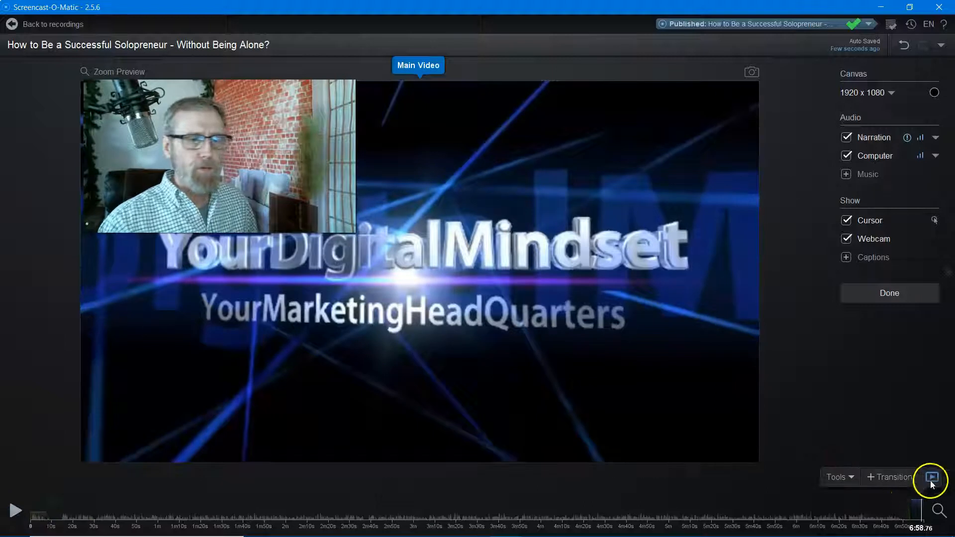
Step: Preview the recent track "Good Times" and add it as the video's background music
{"action": "left_click", "coordinate": [847, 175]}
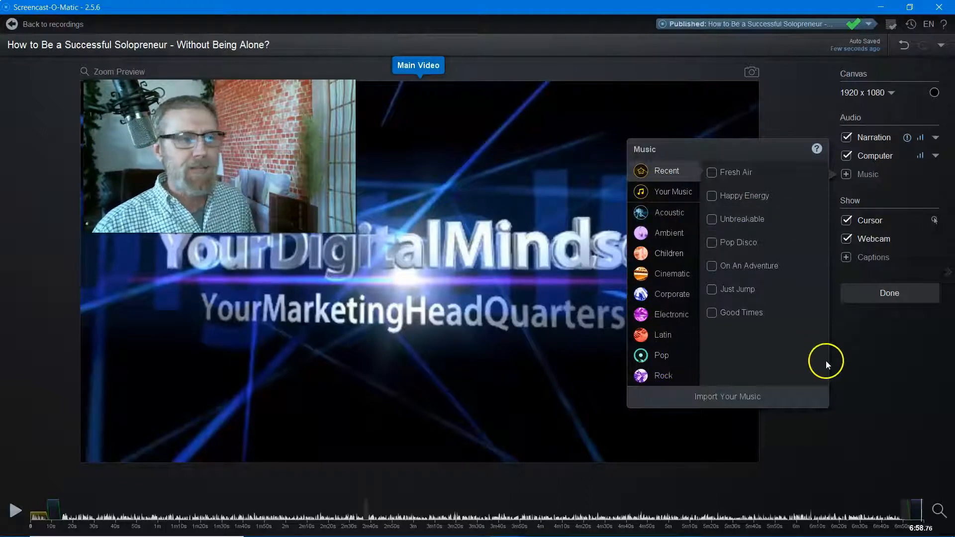
{"action": "mouse_move", "coordinate": [808, 312]}
{"action": "left_click", "coordinate": [816, 315]}
{"action": "left_click", "coordinate": [810, 314]}
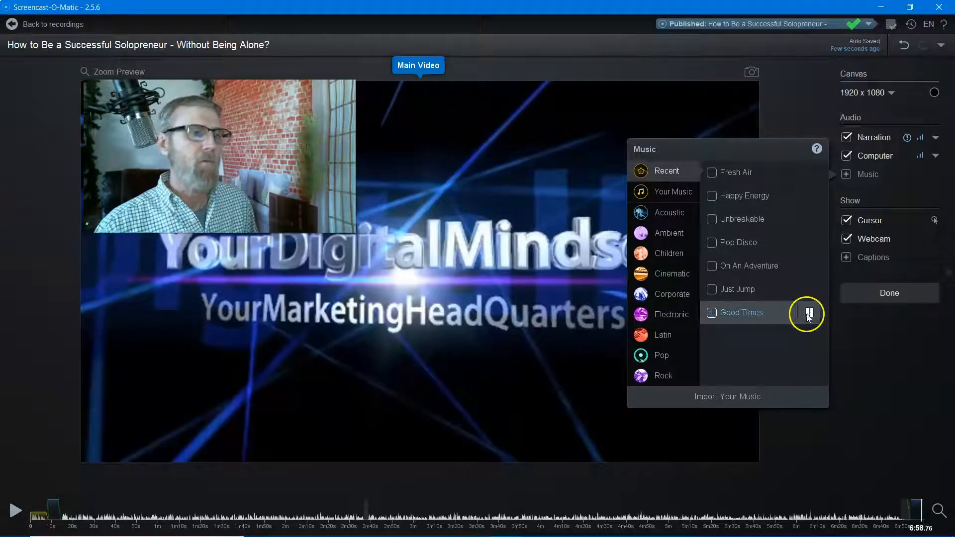
{"action": "left_click", "coordinate": [771, 312]}
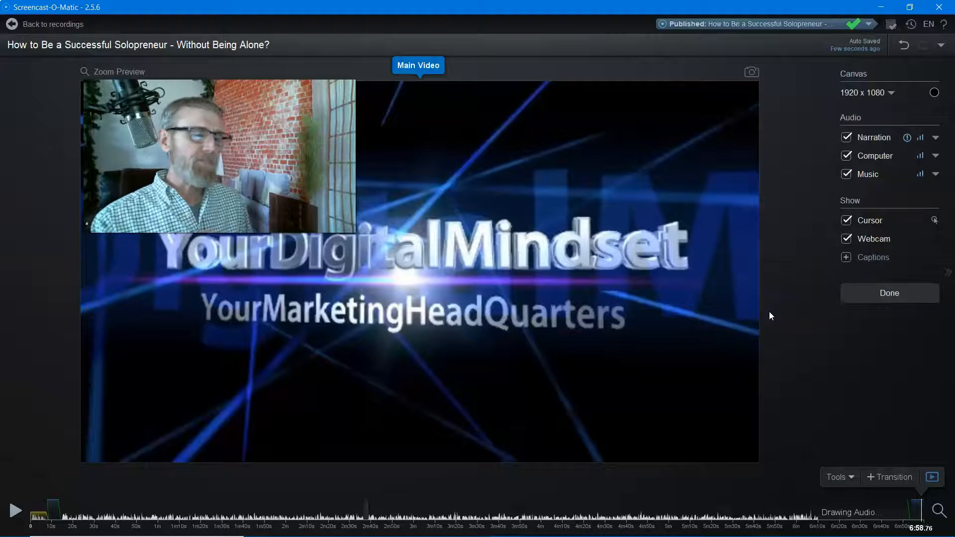
{"action": "left_click", "coordinate": [576, 371]}
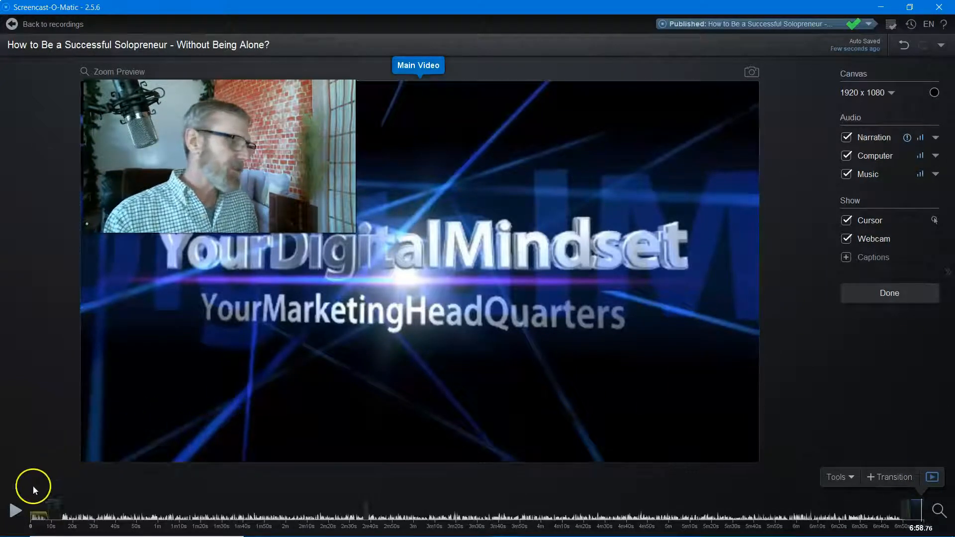
Step: Shrink the editor to a smaller window and play the video with its music from the start, pausing at 0:16.60
{"action": "left_click", "coordinate": [12, 510]}
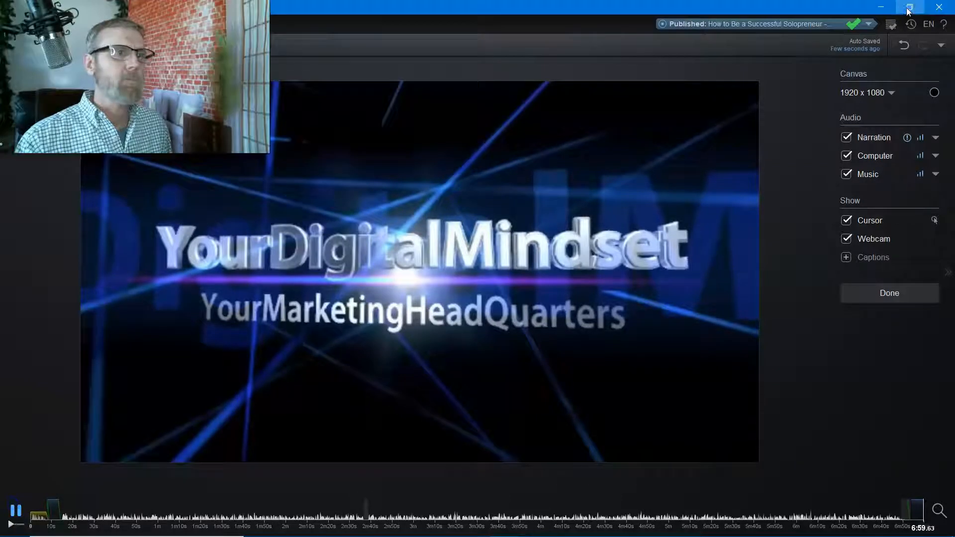
{"action": "left_click", "coordinate": [909, 7]}
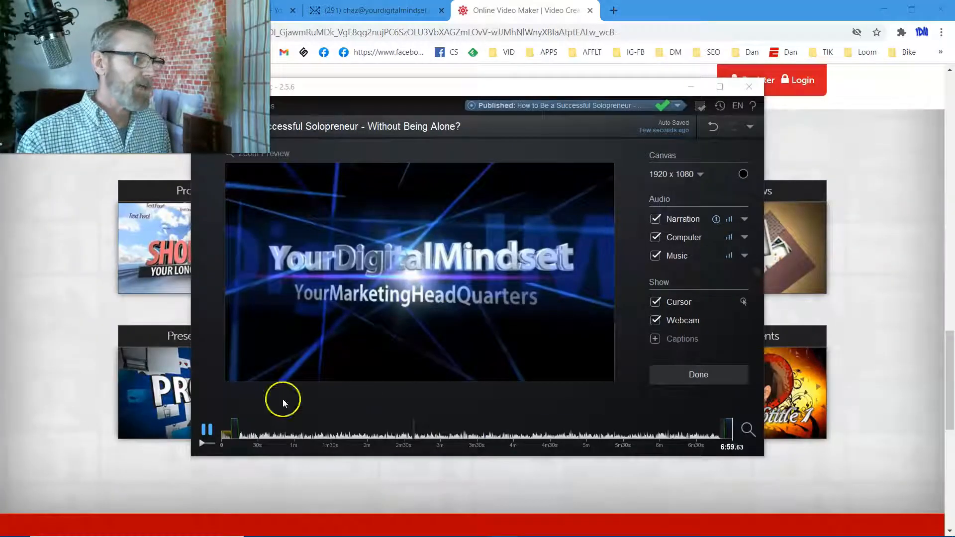
{"action": "left_click", "coordinate": [207, 430]}
{"action": "left_click", "coordinate": [206, 430]}
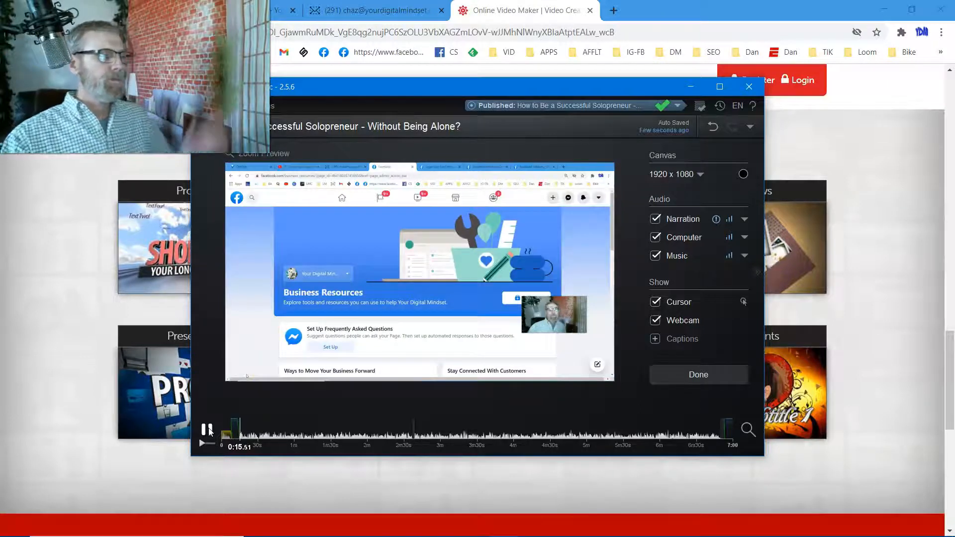
{"action": "left_click", "coordinate": [207, 431]}
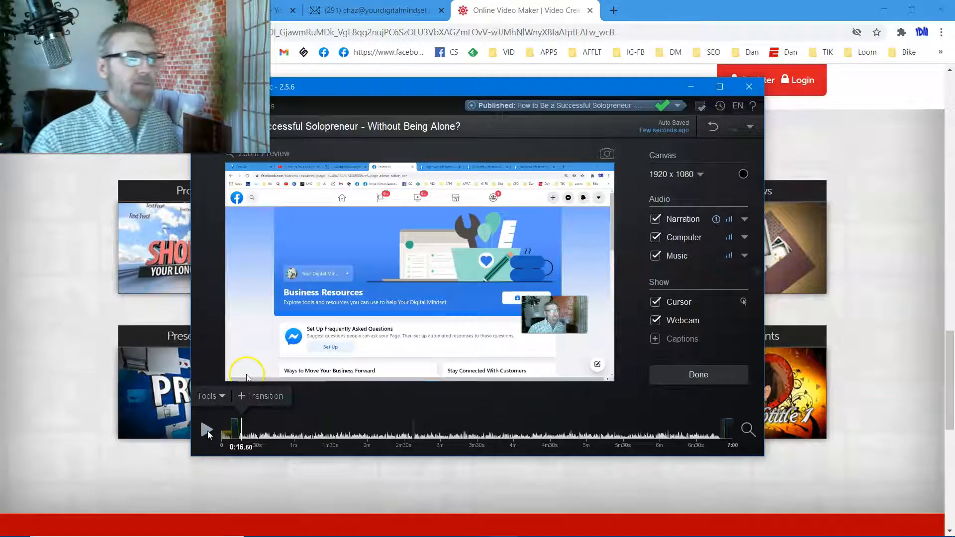
Step: Overlay the recent "YES!" sign image at 0:16.60, enlarge it over much of the frame, extend its duration, and apply it
{"action": "left_click", "coordinate": [207, 398]}
{"action": "mouse_move", "coordinate": [233, 287]}
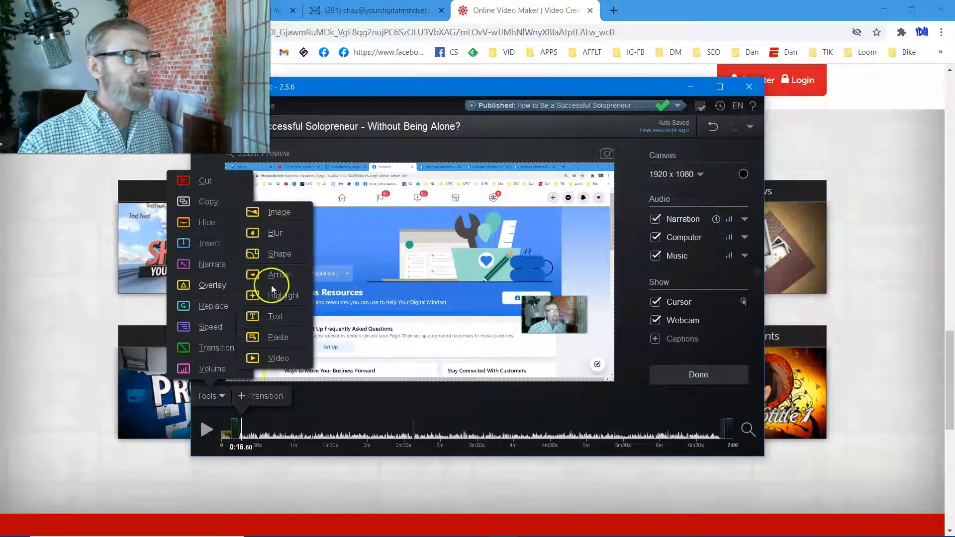
{"action": "left_click", "coordinate": [276, 212]}
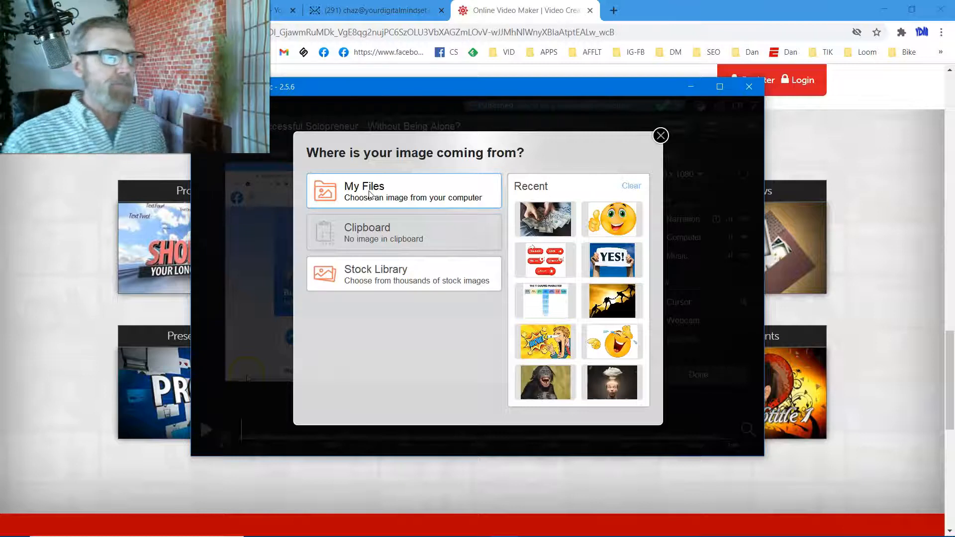
{"action": "left_click", "coordinate": [624, 261]}
{"action": "left_click_drag", "start_coordinate": [368, 232], "coordinate": [305, 165]}
{"action": "left_click_drag", "start_coordinate": [474, 313], "coordinate": [516, 346]}
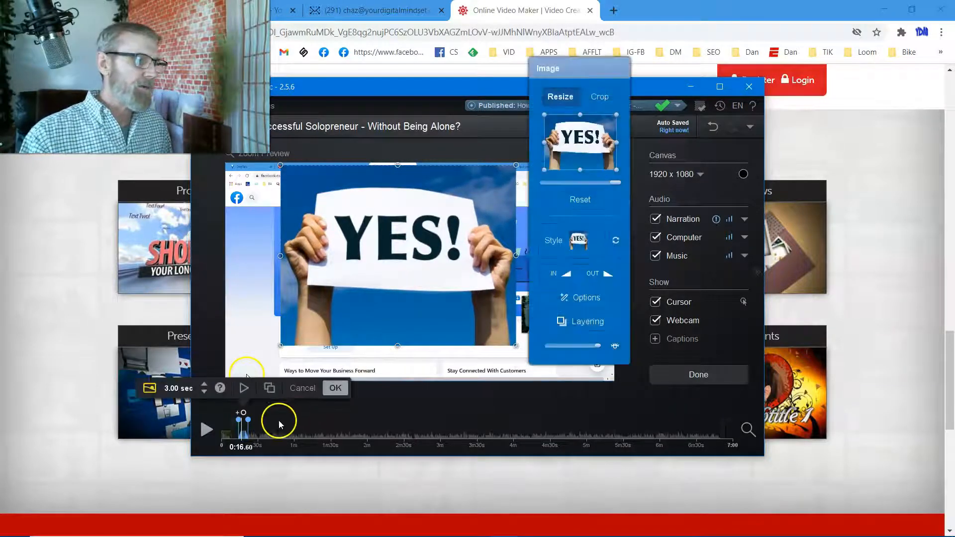
{"action": "mouse_move", "coordinate": [251, 429]}
{"action": "left_mouse_down"}
{"action": "mouse_move", "coordinate": [290, 428]}
{"action": "mouse_move", "coordinate": [251, 429]}
{"action": "mouse_move", "coordinate": [260, 430]}
{"action": "left_mouse_up"}
{"action": "left_click", "coordinate": [338, 388]}
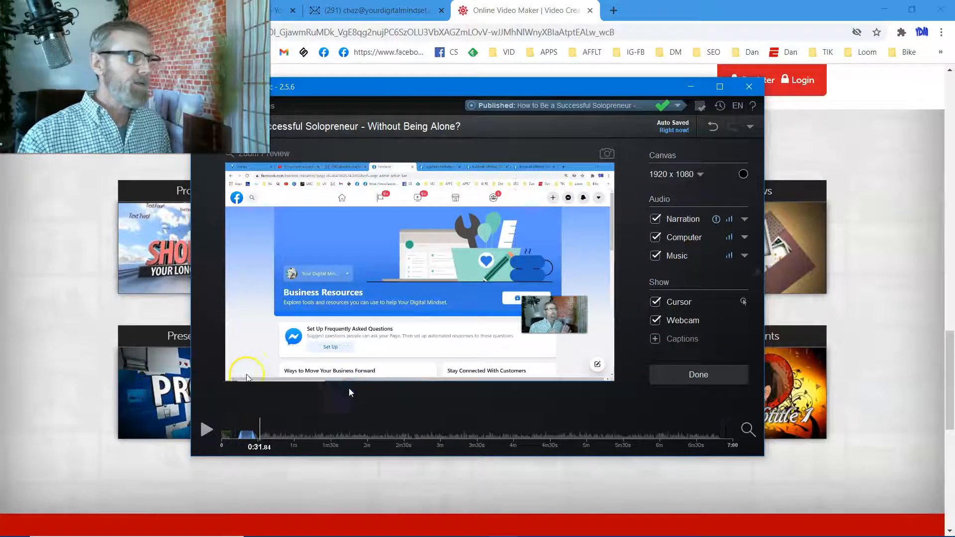
Step: Play back the "YES!" image overlay, skip ahead to 0:25.28 to check its fade-out, and pause just past its end
{"action": "left_click", "coordinate": [271, 419]}
{"action": "left_click", "coordinate": [241, 433]}
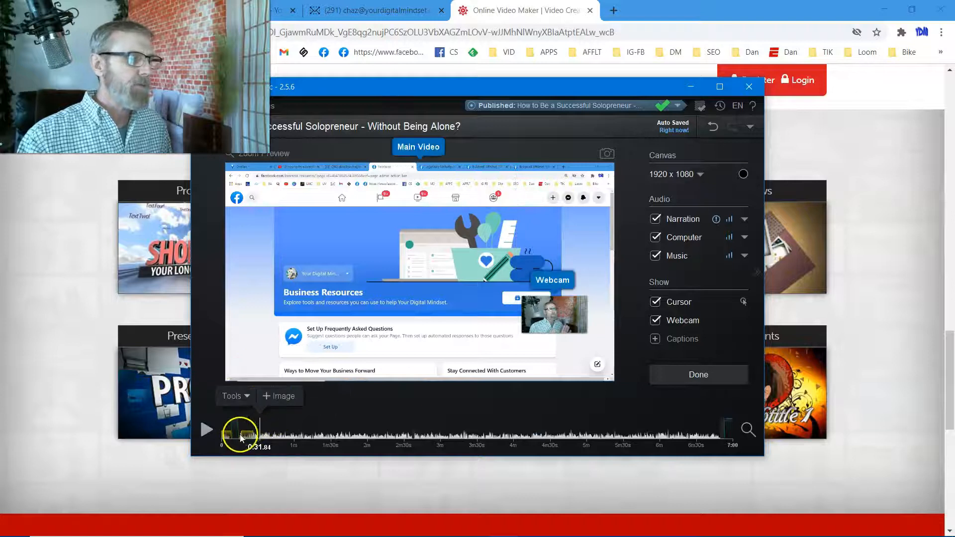
{"action": "left_click", "coordinate": [205, 431]}
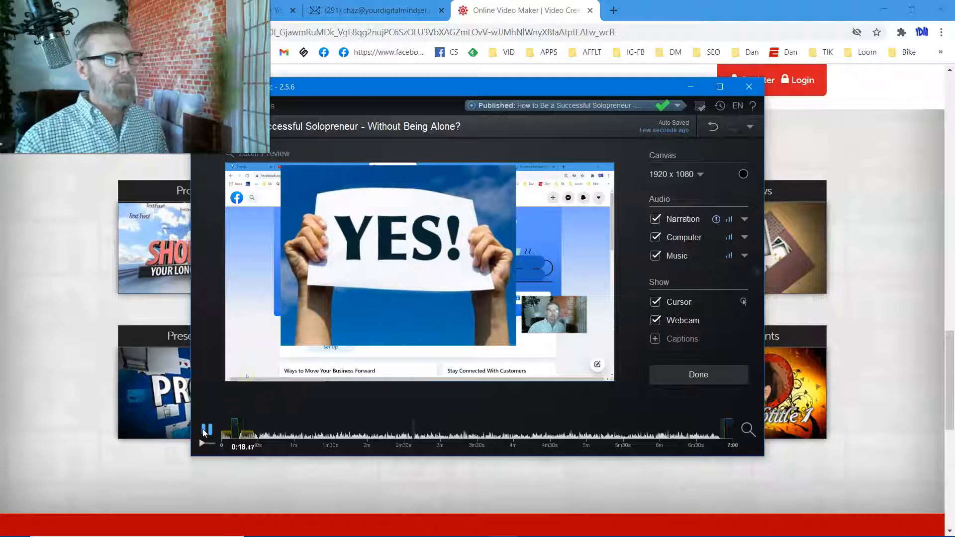
{"action": "left_click", "coordinate": [252, 434]}
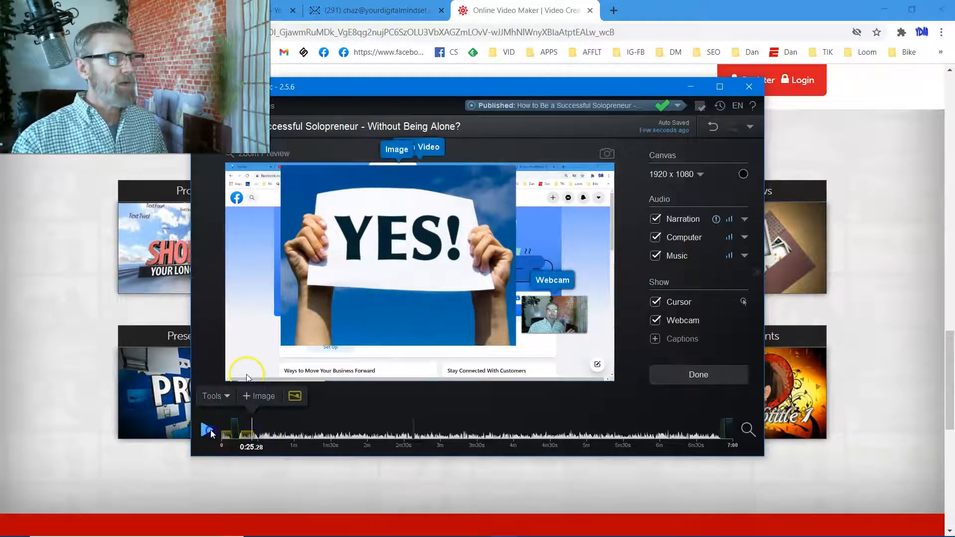
{"action": "left_click", "coordinate": [211, 433]}
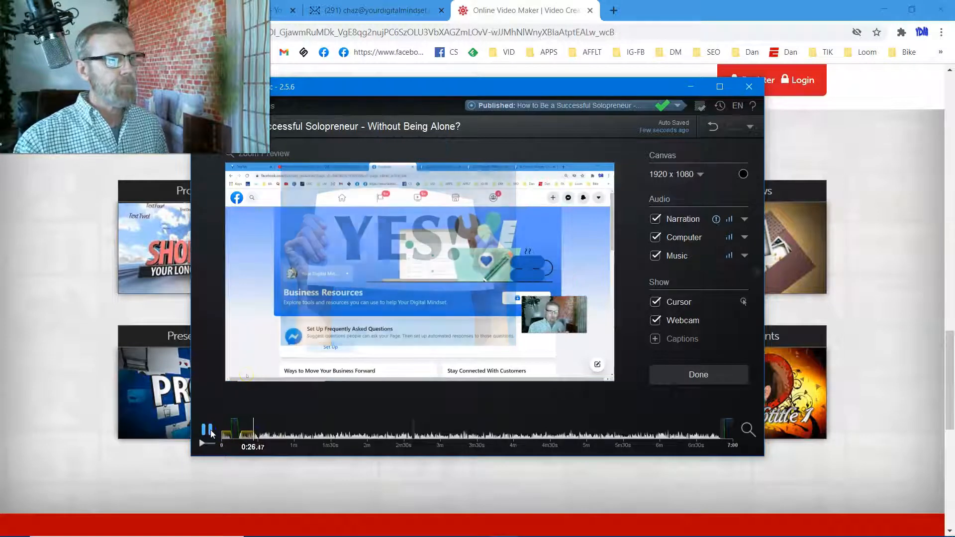
{"action": "left_click", "coordinate": [211, 433]}
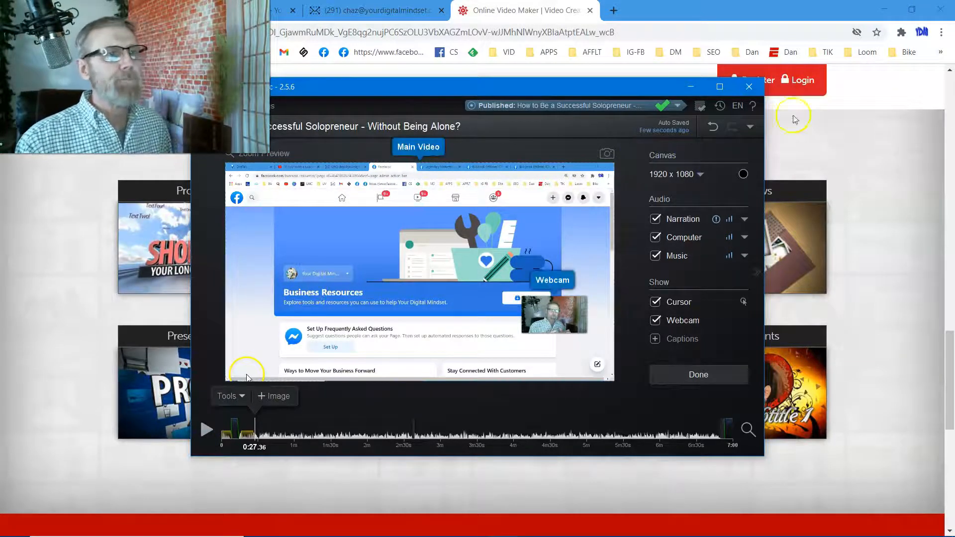
Step: Minimize the editor and the browser to the desktop, and bring the Chrome window back up
{"action": "left_click", "coordinate": [691, 88]}
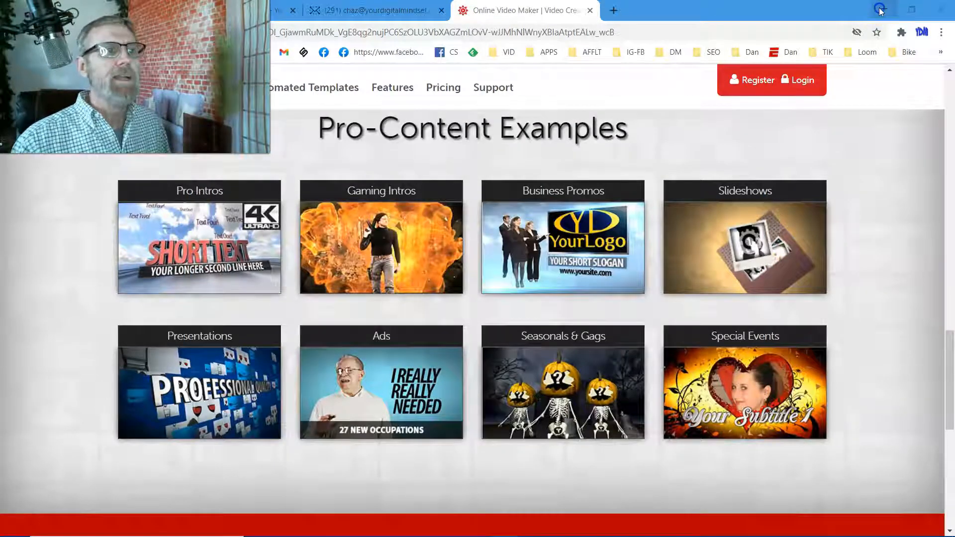
{"action": "left_click", "coordinate": [883, 10]}
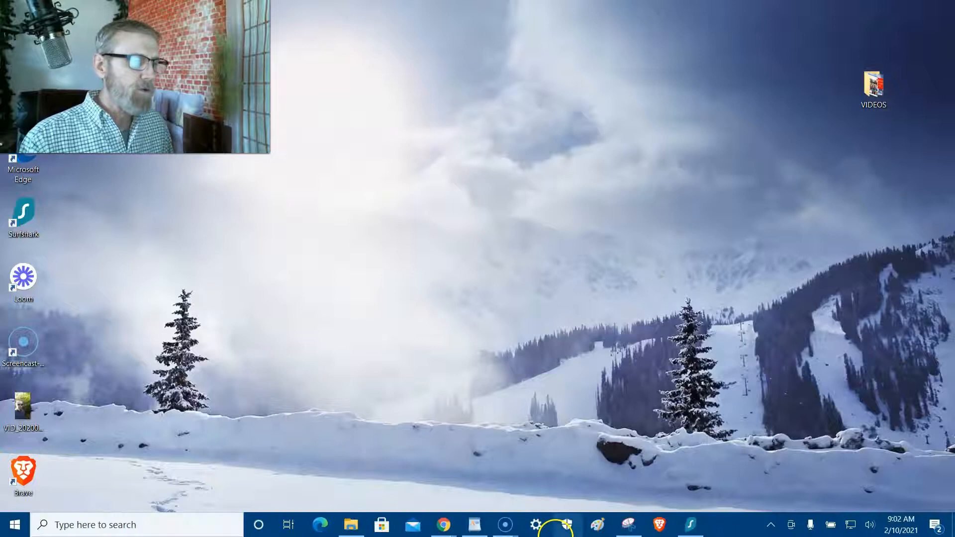
{"action": "left_click", "coordinate": [446, 534]}
{"action": "left_click", "coordinate": [446, 529]}
{"action": "left_click", "coordinate": [271, 475]}
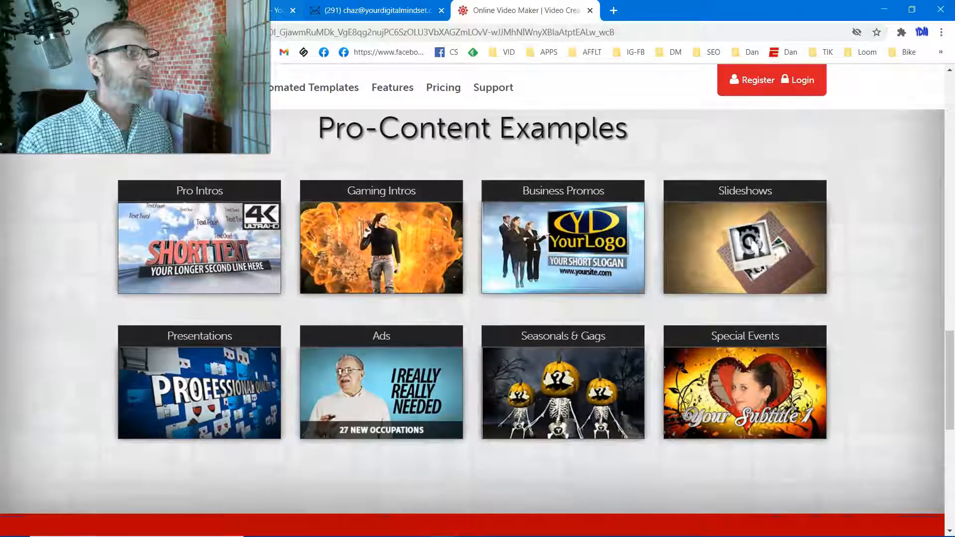
Step: Switch to the YouTube search results, check the video creation options, and shrink the browser to a smaller window
{"action": "left_click", "coordinate": [234, 10]}
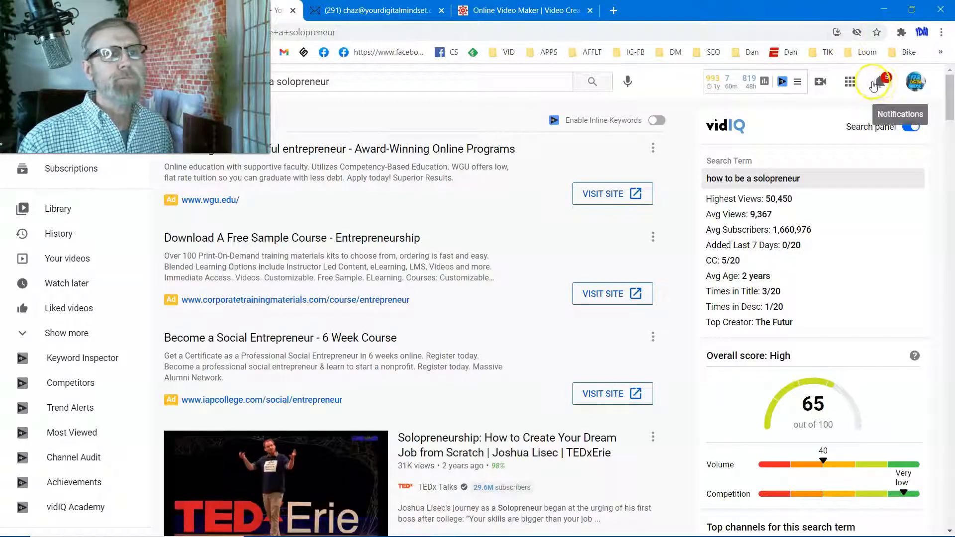
{"action": "left_click", "coordinate": [820, 82]}
{"action": "left_click", "coordinate": [820, 82]}
{"action": "left_click", "coordinate": [912, 10]}
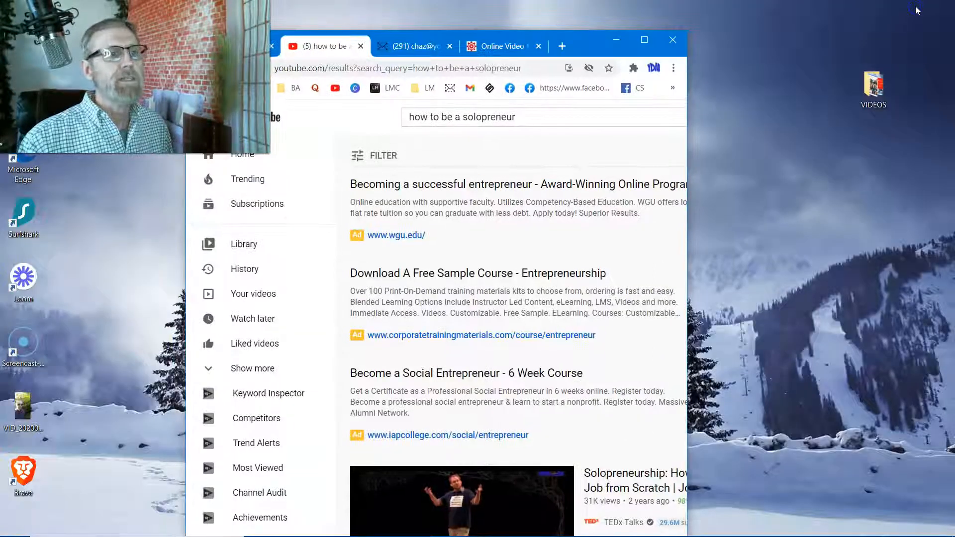
Step: Select the VIDEOS folder on the desktop and open YouTube's video upload page
{"action": "left_click", "coordinate": [877, 93]}
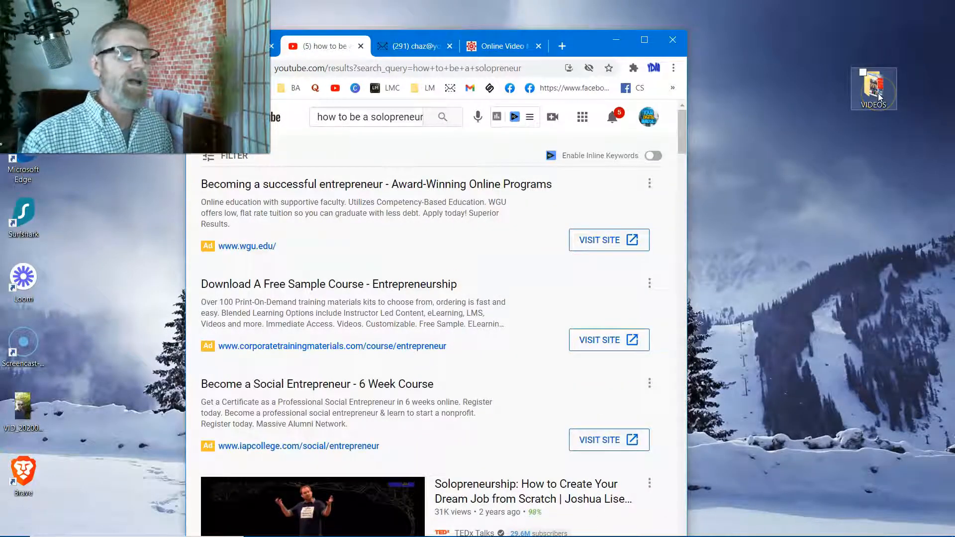
{"action": "left_click", "coordinate": [552, 118]}
{"action": "left_click", "coordinate": [601, 146]}
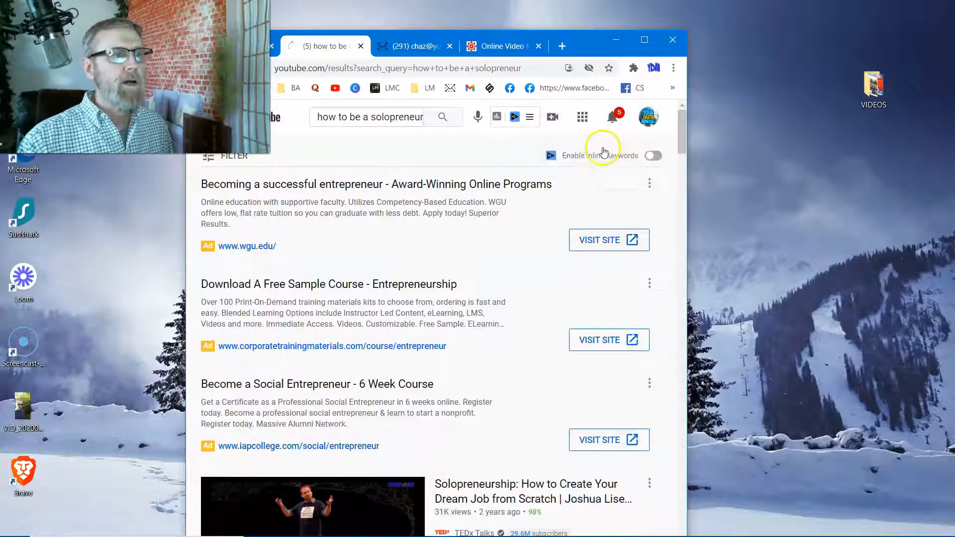
Step: Open the desktop VIDEOS folder, arrange it beside the YouTube upload page, and select the first "8 Killer Affiliate Programs" video
{"action": "left_click", "coordinate": [868, 90]}
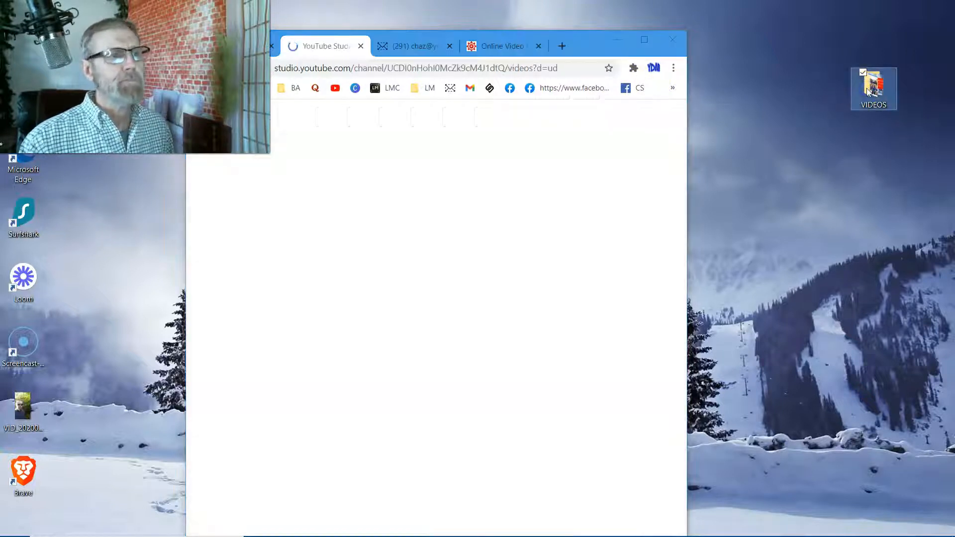
{"action": "left_click_drag", "start_coordinate": [586, 41], "coordinate": [451, 38]}
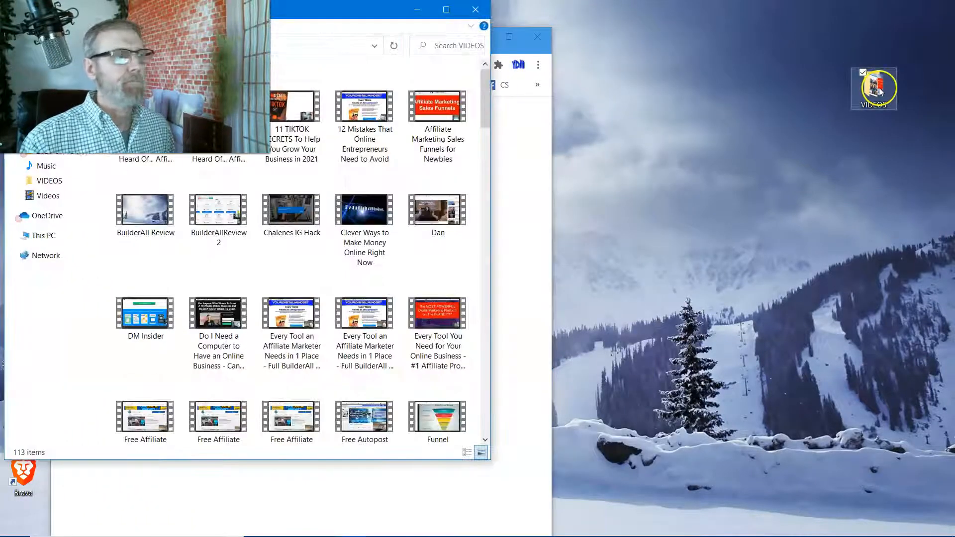
{"action": "left_click_drag", "start_coordinate": [271, 16], "coordinate": [813, 178]}
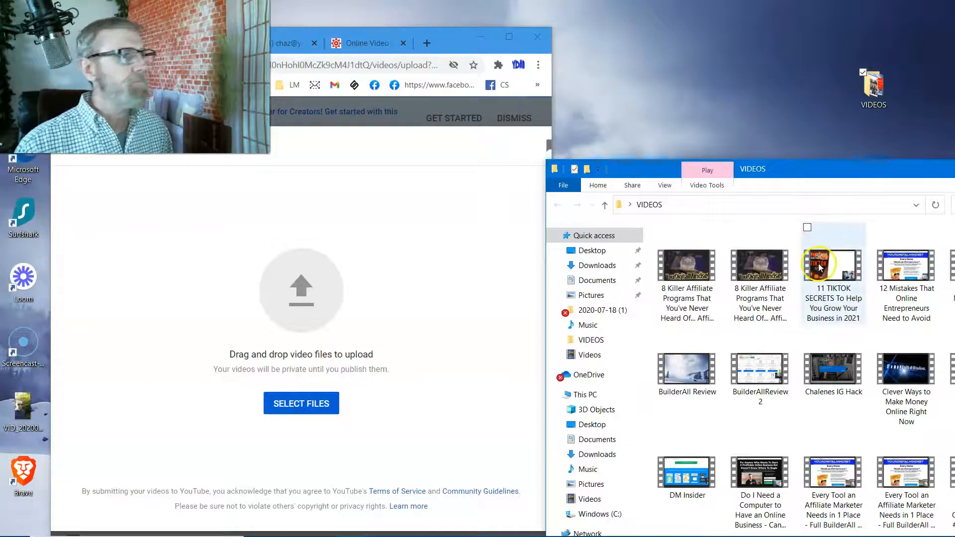
{"action": "left_click", "coordinate": [702, 274]}
{"action": "mouse_move", "coordinate": [702, 274]}
{"action": "left_mouse_down"}
{"action": "mouse_move", "coordinate": [299, 298]}
{"action": "mouse_move", "coordinate": [571, 297]}
{"action": "mouse_move", "coordinate": [666, 278]}
{"action": "mouse_move", "coordinate": [697, 283]}
{"action": "left_mouse_up"}
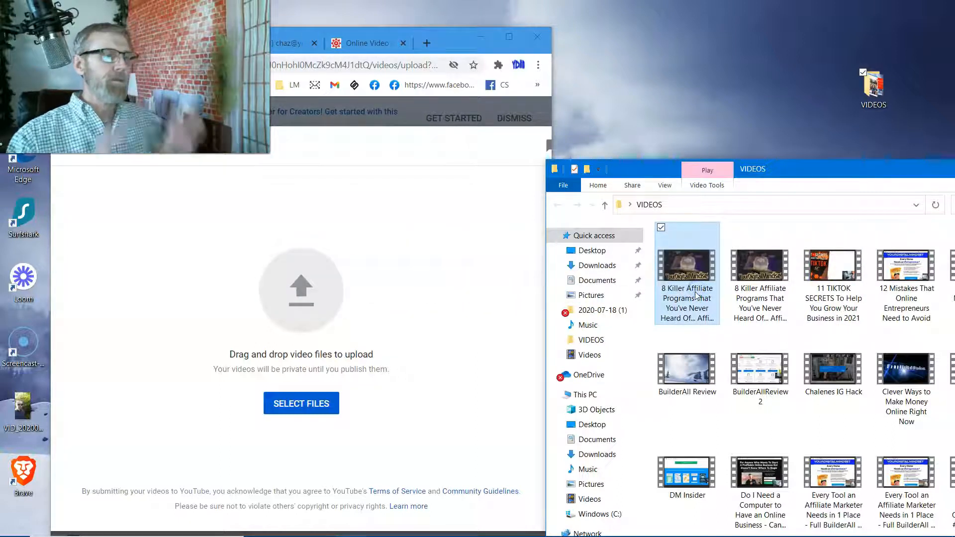